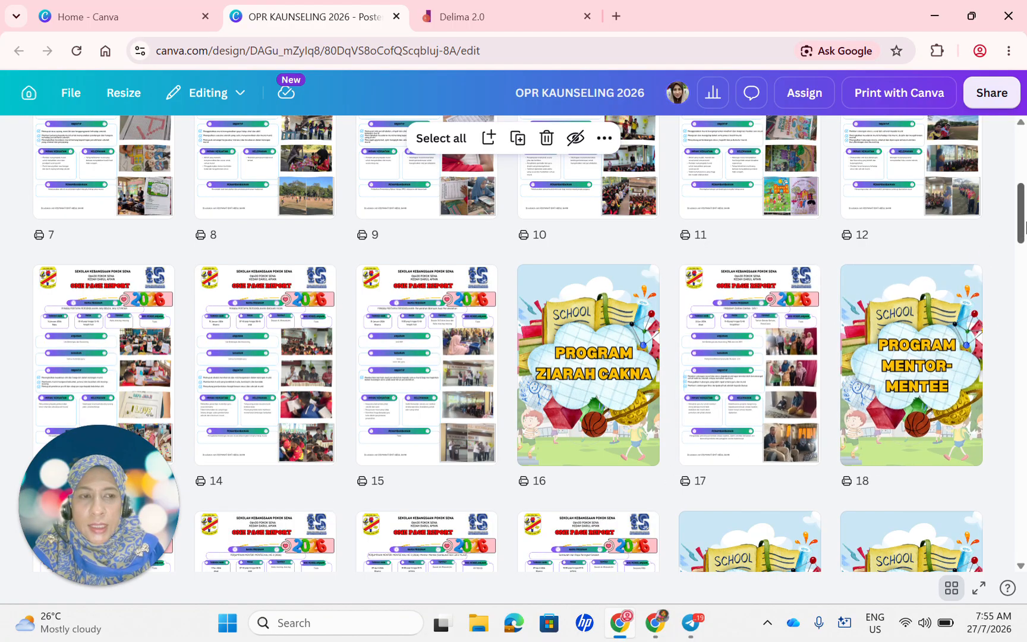
Look through the design's page thumbnails, from the opening cover pages to the Kelab Kerjaya and Sumbangan Luar Guru sections
scroll(1020, 232, "up", 6)
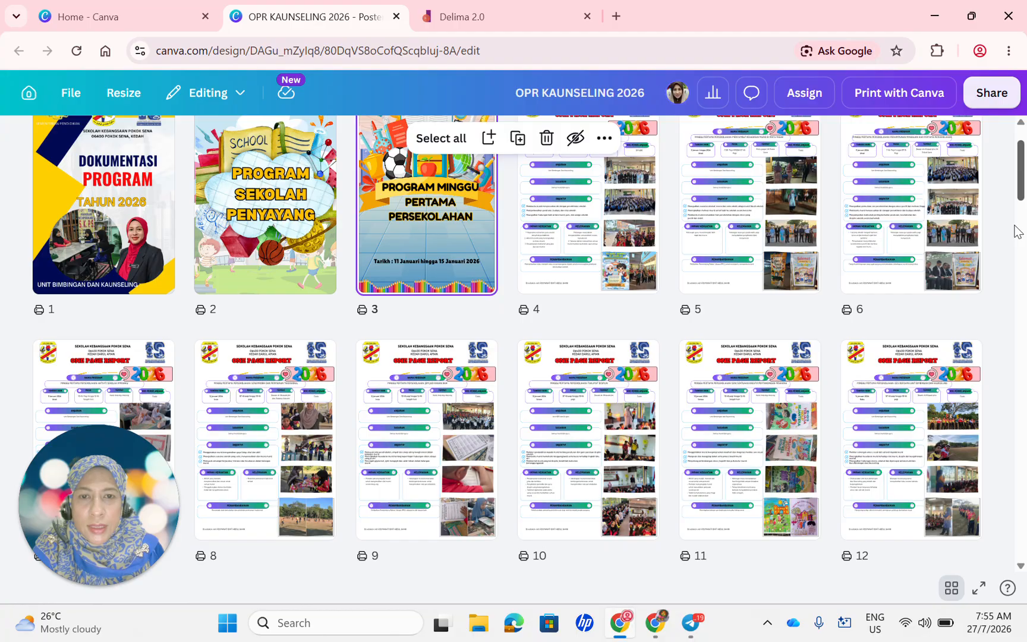
scroll(1019, 232, "down", 6)
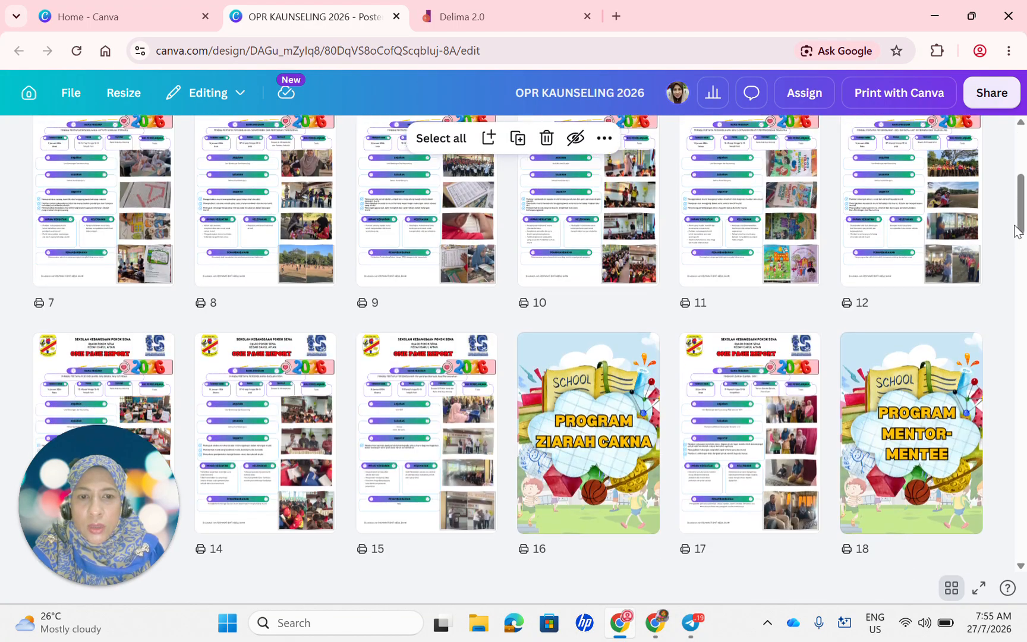
scroll(899, 262, "down", 3)
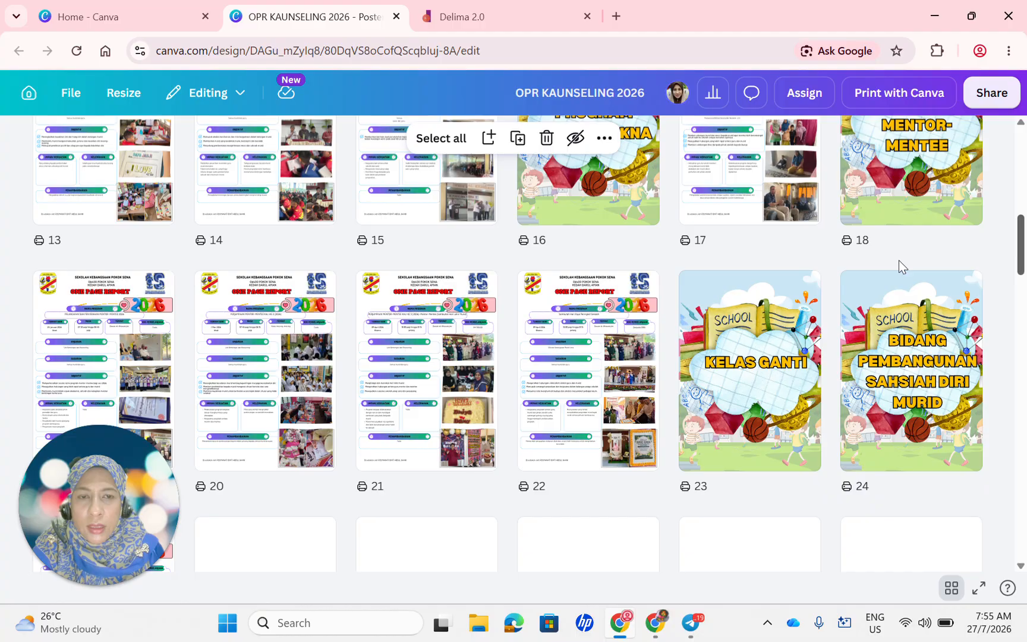
scroll(767, 284, "up", 3)
scroll(615, 327, "down", 1)
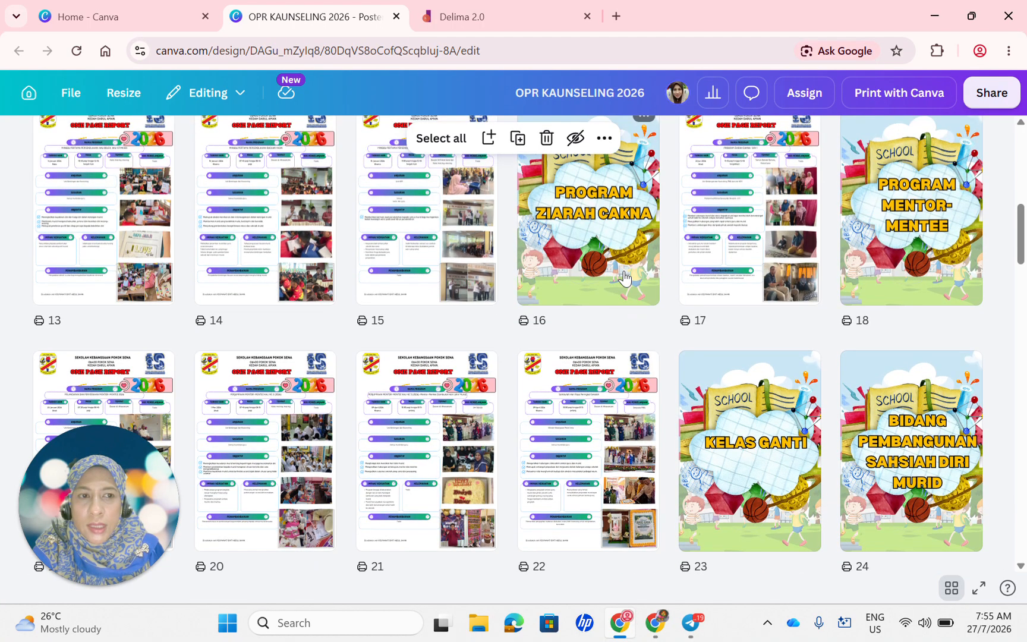
scroll(761, 403, "down", 2)
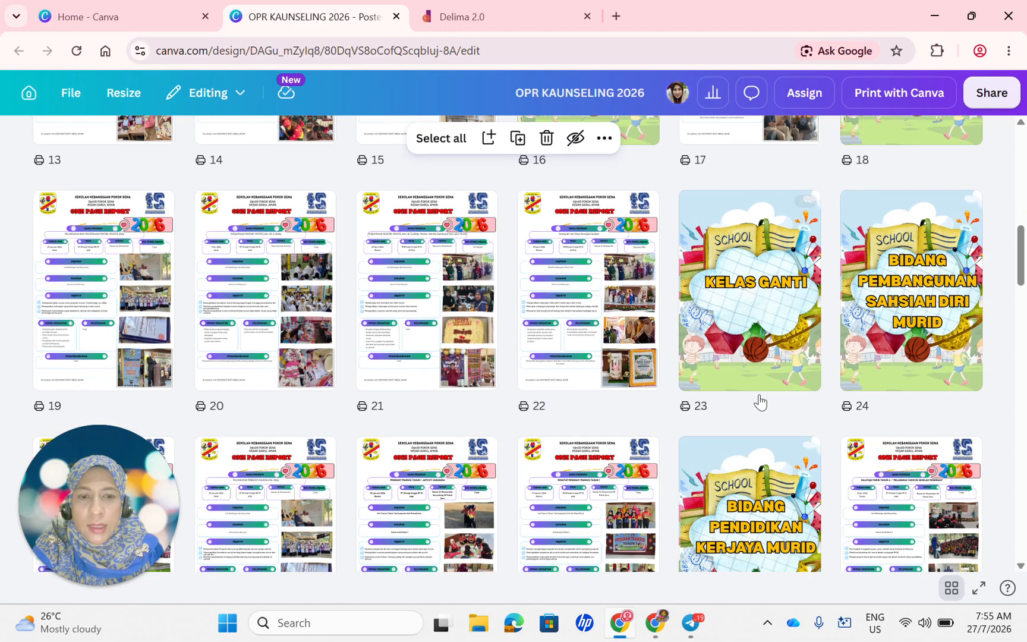
scroll(761, 403, "down", 5)
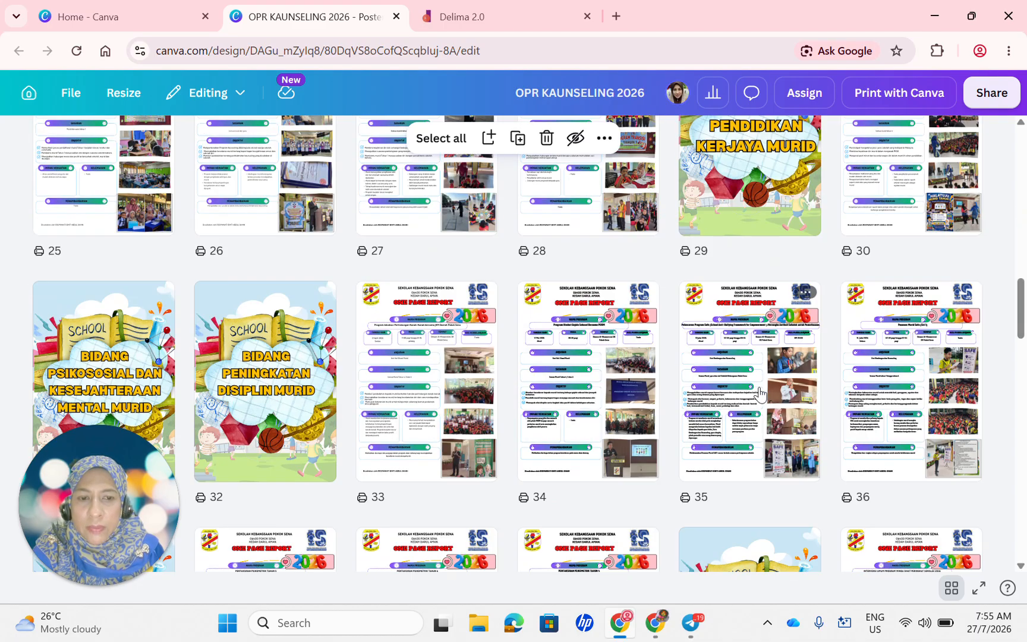
scroll(760, 393, "down", 6)
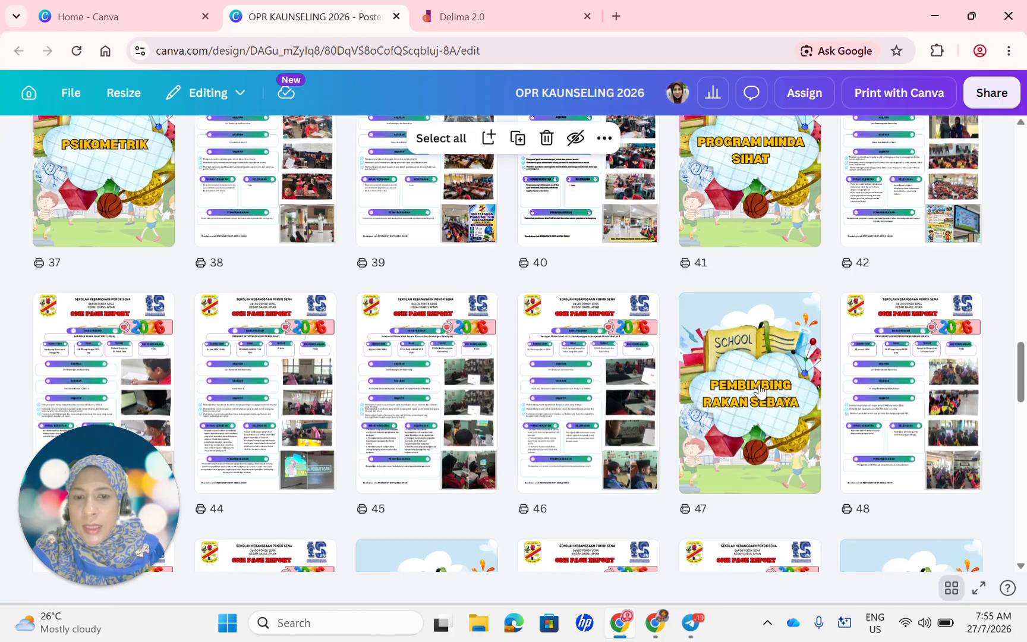
mouse_move(761, 389)
scroll(760, 389, "down", 4)
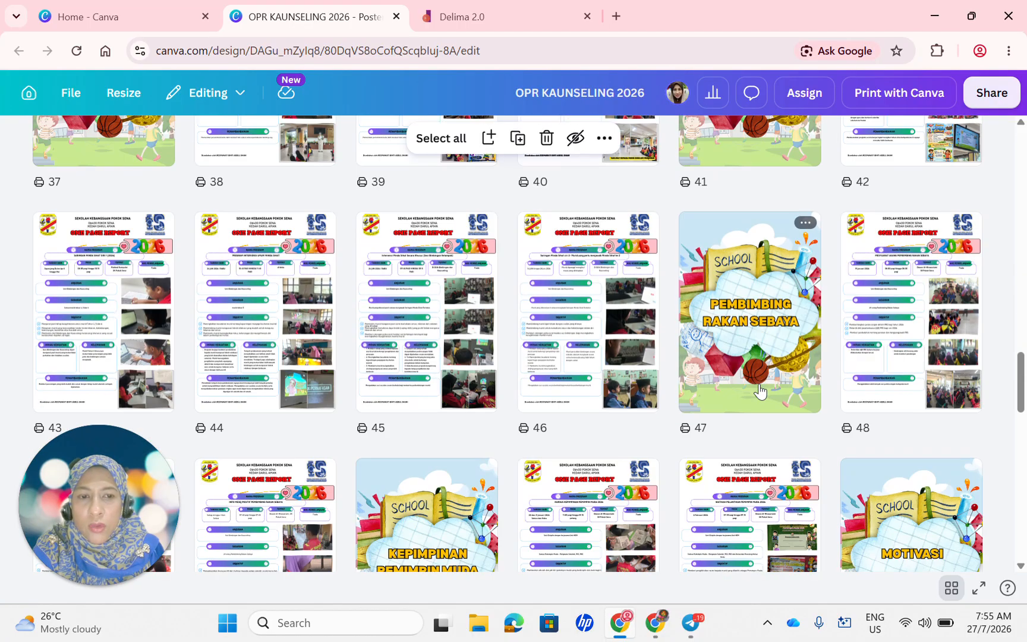
scroll(760, 387, "down", 2)
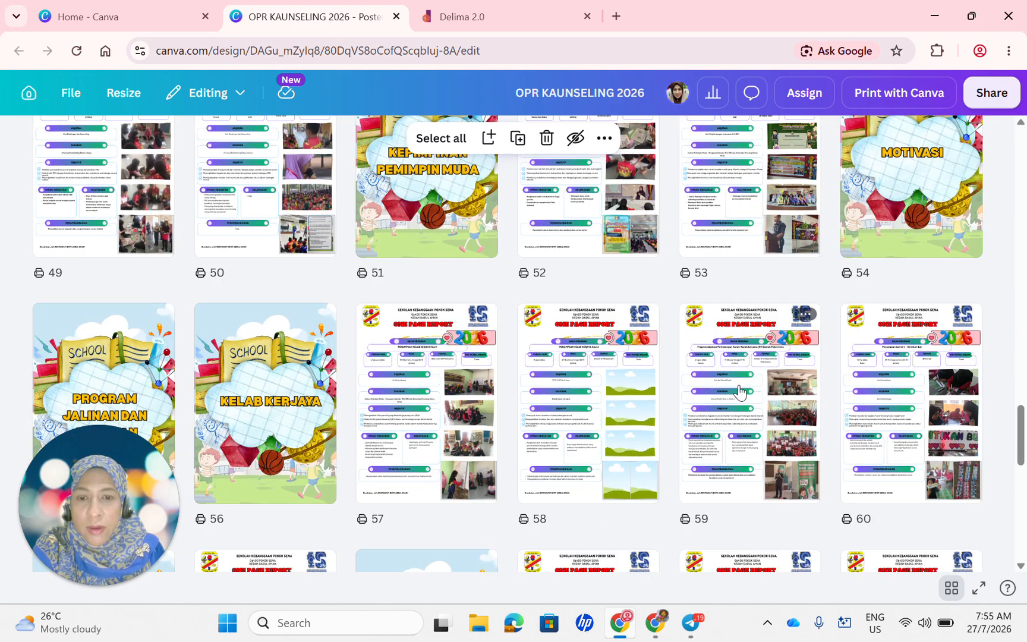
scroll(740, 390, "down", 2)
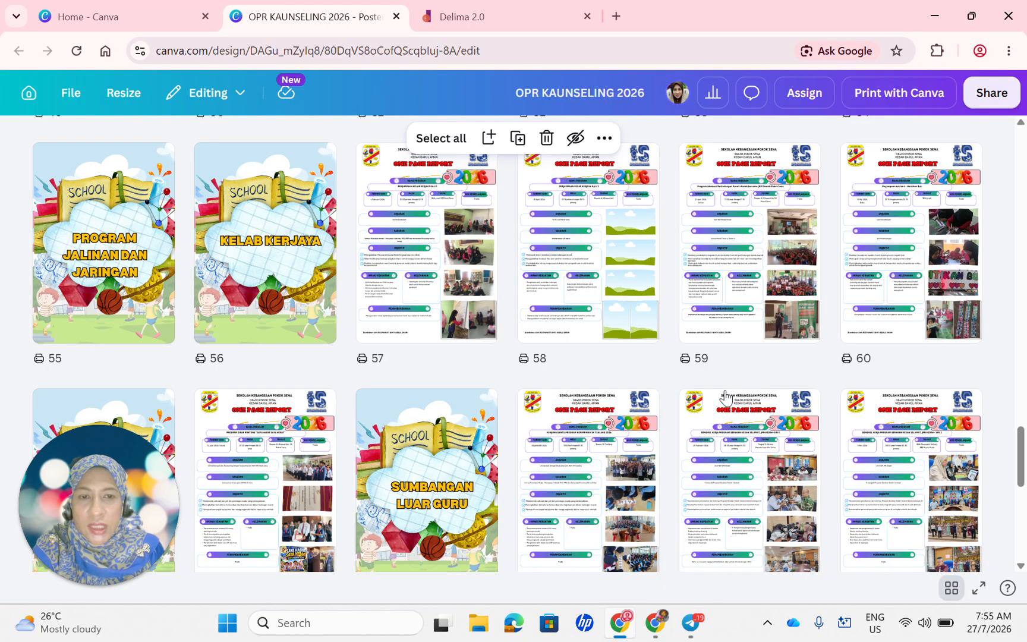
Duplicate the Hentikan Buli report on page 60 and open the copy for editing at 40% zoom
scroll(713, 403, "up", 1)
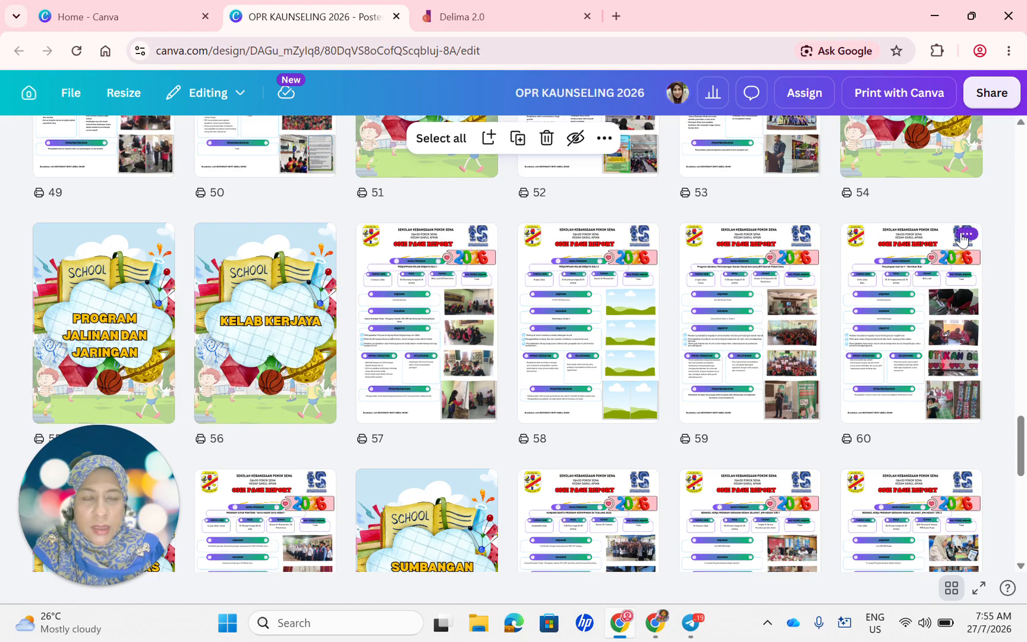
left_click(964, 235)
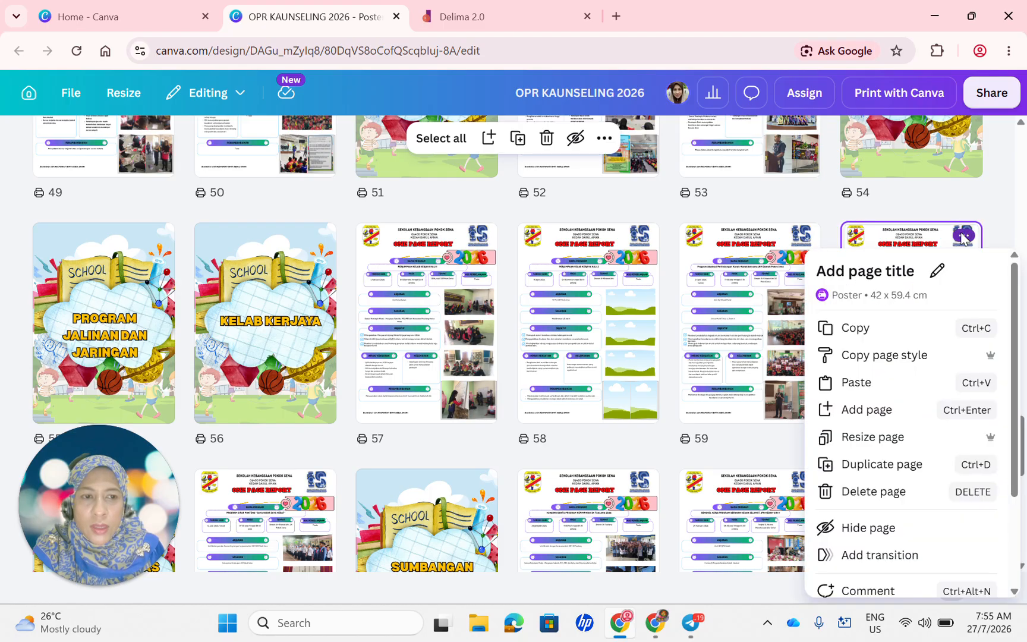
left_click(896, 469)
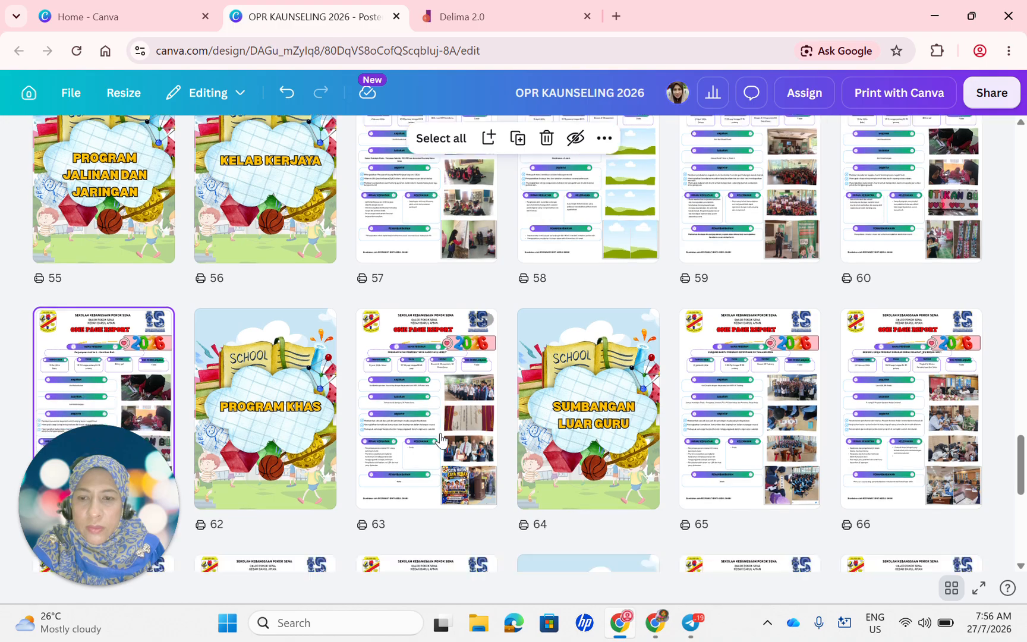
scroll(440, 438, "down", 3)
double_click(108, 367)
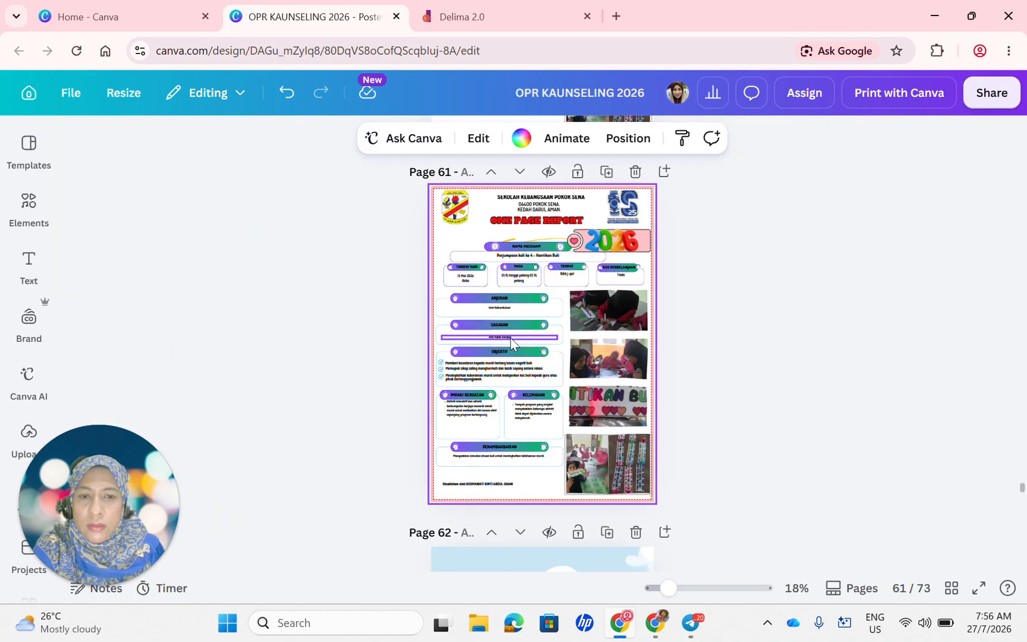
left_click(690, 588)
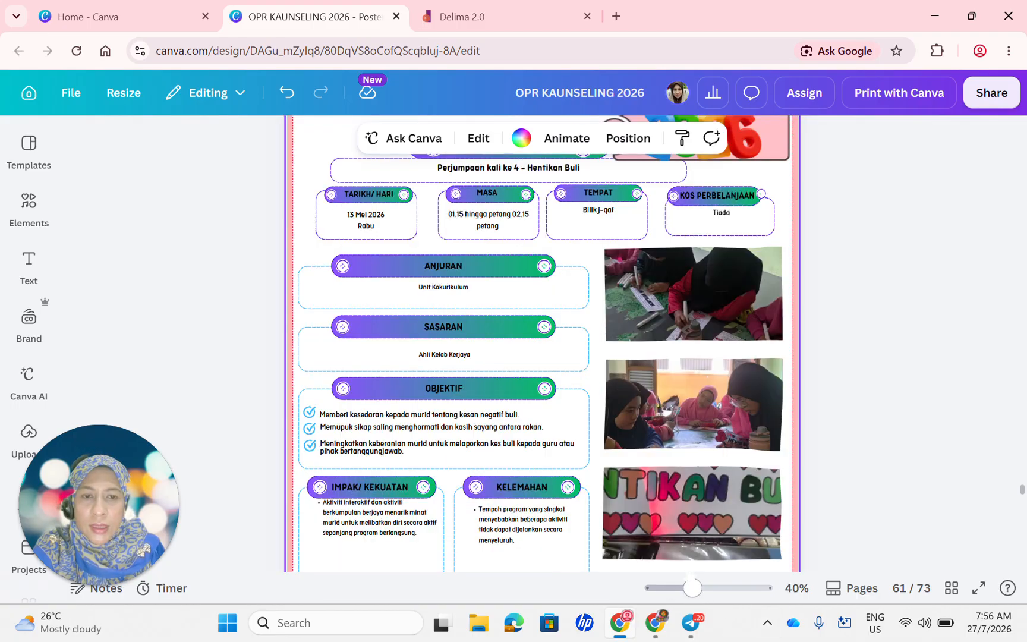
Remove all five activity photos from their frames on the duplicated report page, leaving the frames empty
left_click(673, 343)
key("Delete")
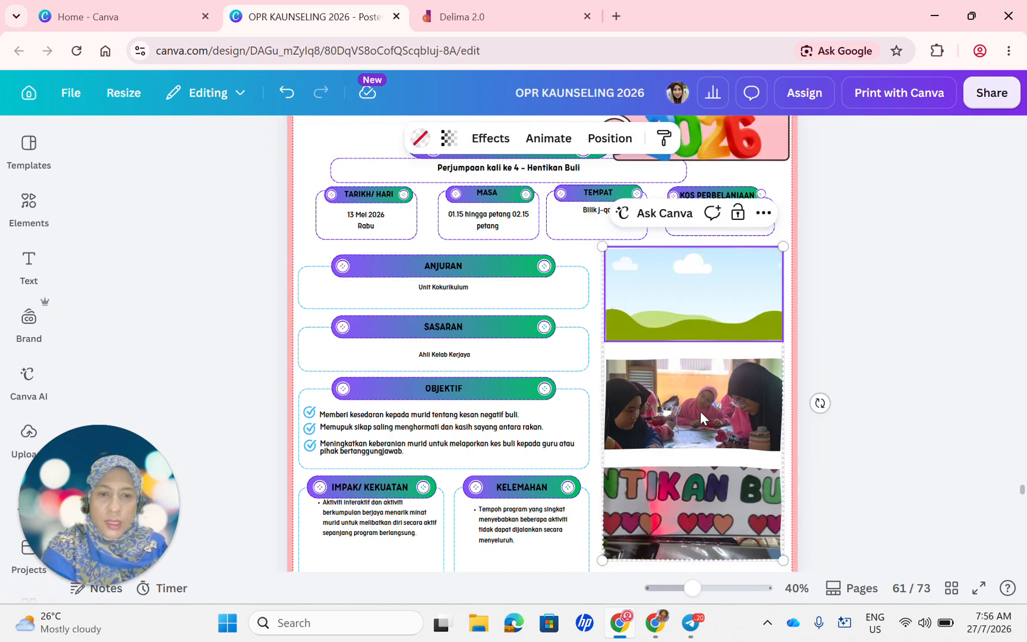
left_click(701, 416)
key("Delete")
scroll(704, 482, "down", 3)
left_click(690, 352)
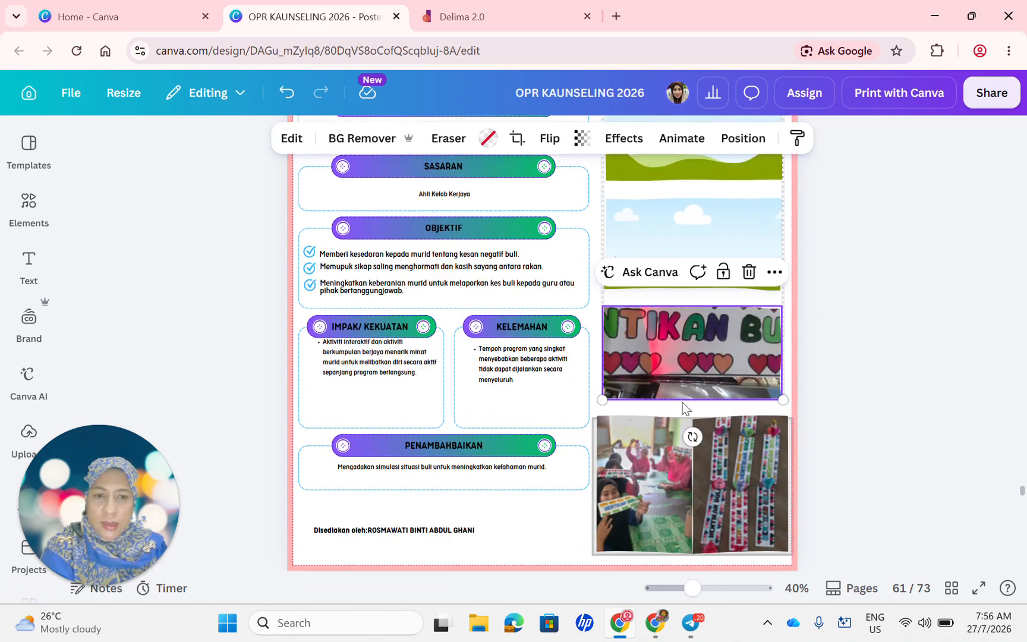
key("Delete")
left_click(645, 482)
key("Delete")
left_click(724, 482)
key("Delete")
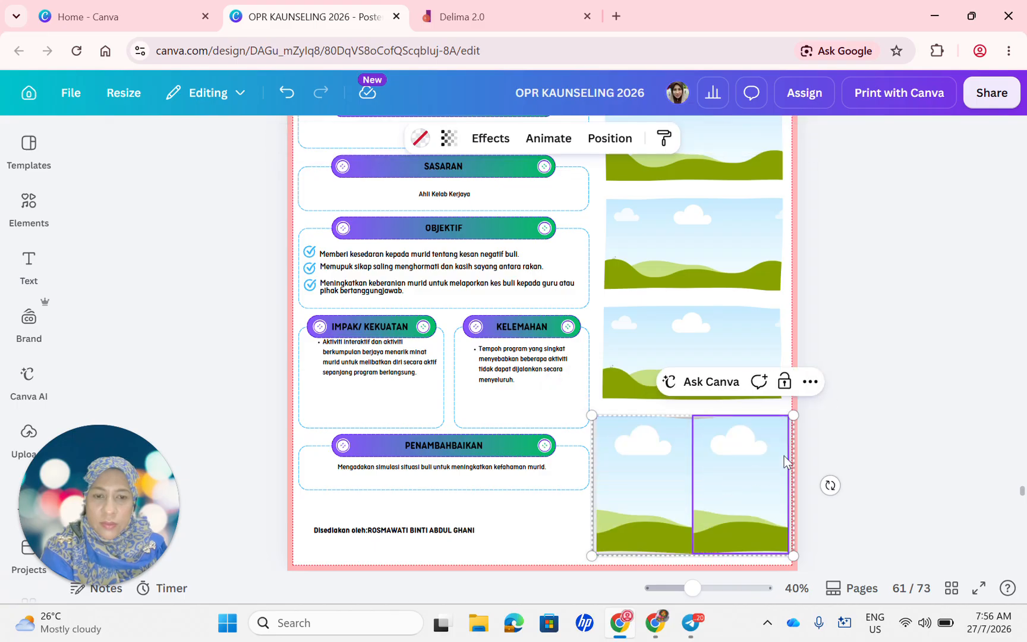
Change the meeting number in the NAMA PROGRAM text to 6
scroll(908, 419, "up", 4)
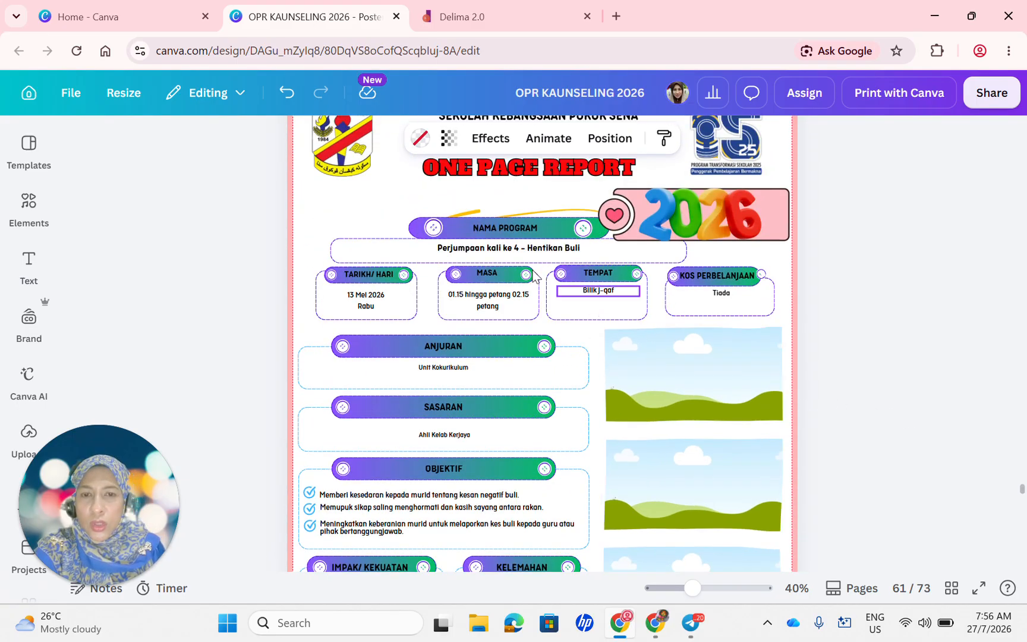
left_click(521, 250)
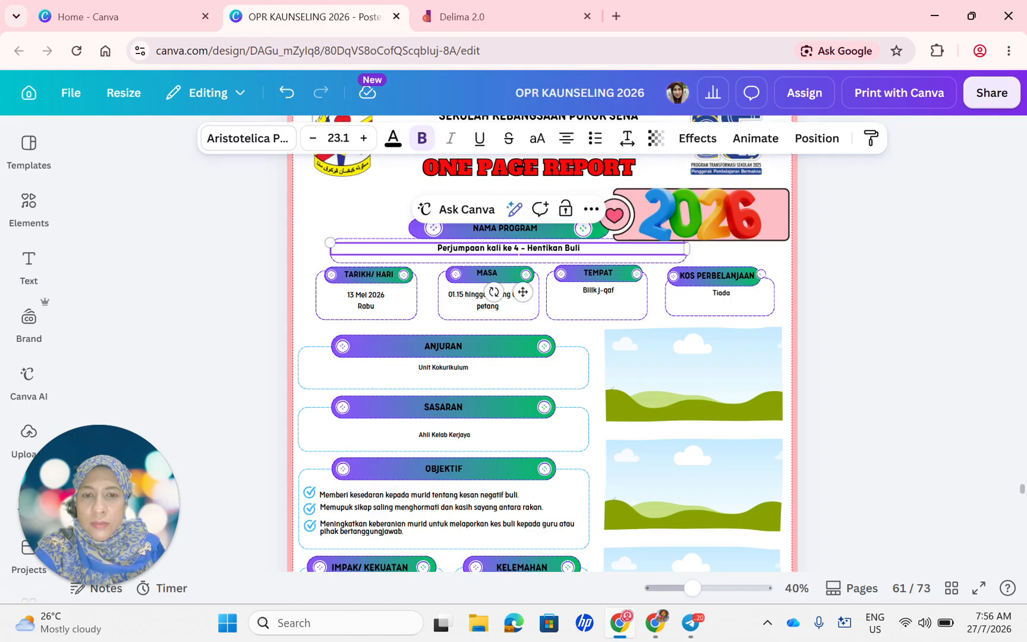
key("BackSpace")
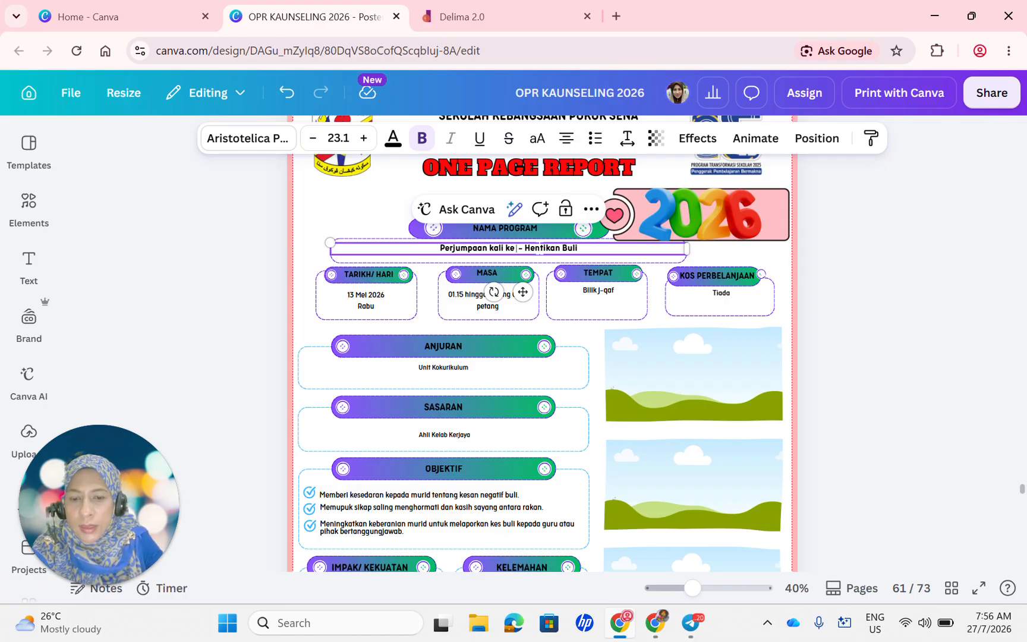
type("6")
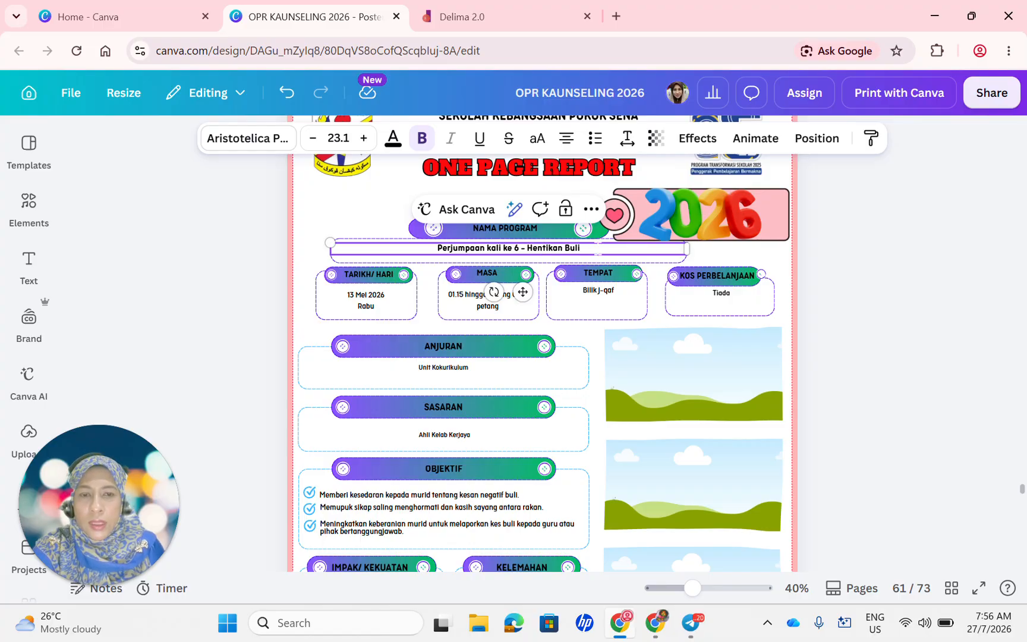
Replace "Hentikan Buli" in the program name with "Pertandingan mencipta payung terjun"
key("BackSpace")
key("BackSpace")
key("BackSpace")
key("BackSpace")
key("BackSpace")
key("BackSpace")
key("BackSpace")
key("BackSpace")
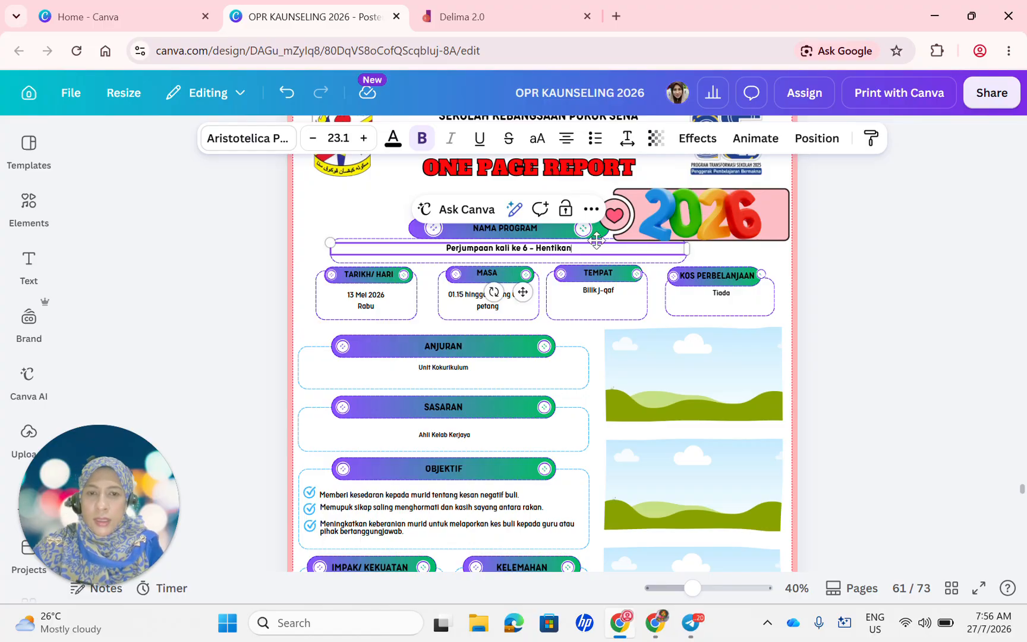
key("BackSpace")
key("BackSpace")
key("BackSpace")
key("BackSpace")
key("BackSpace")
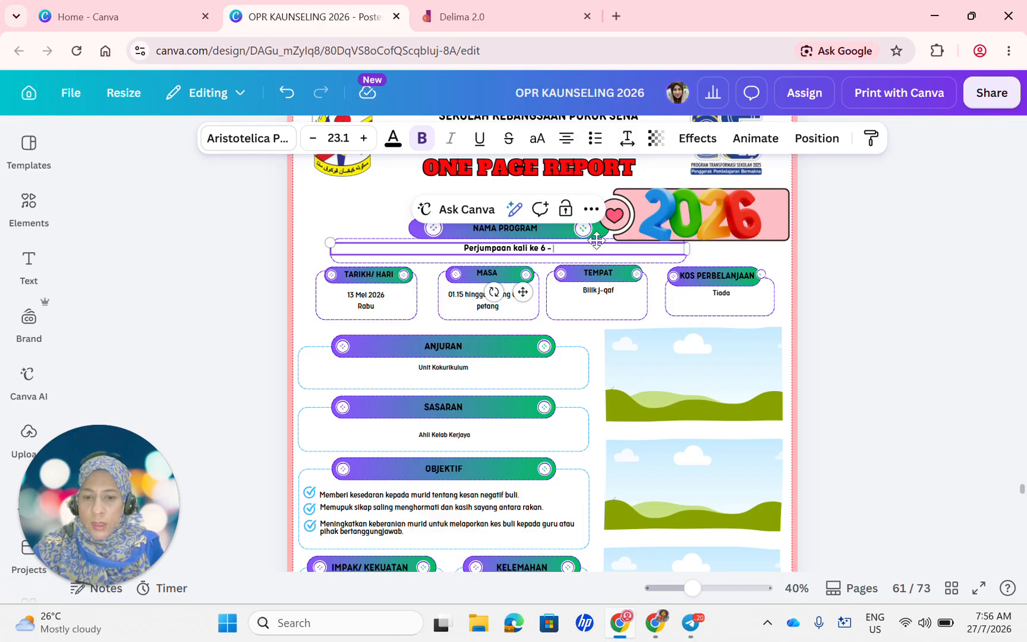
type("Pertanc")
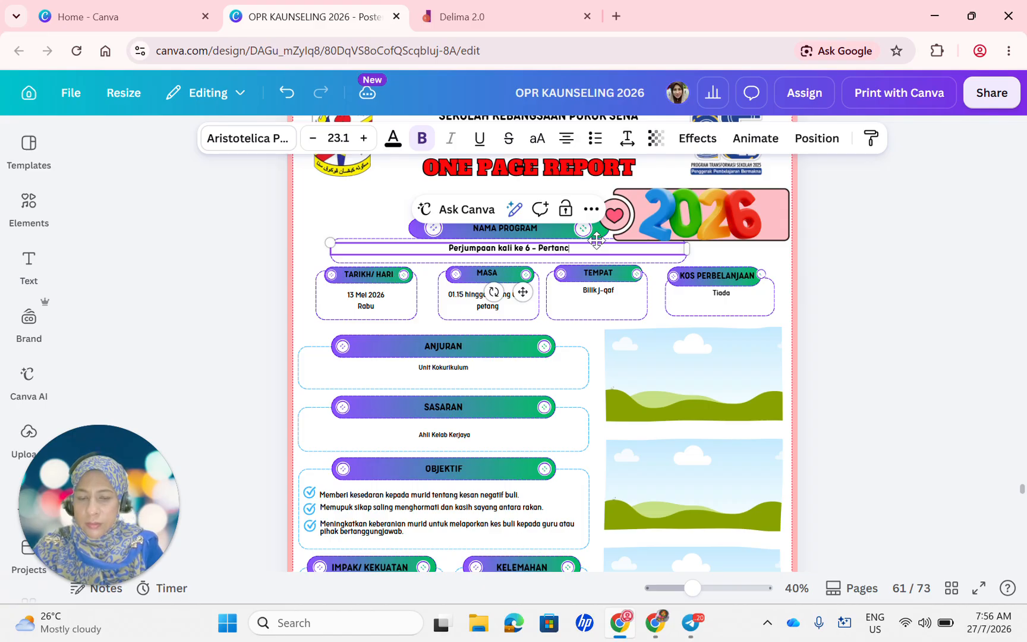
key("BackSpace")
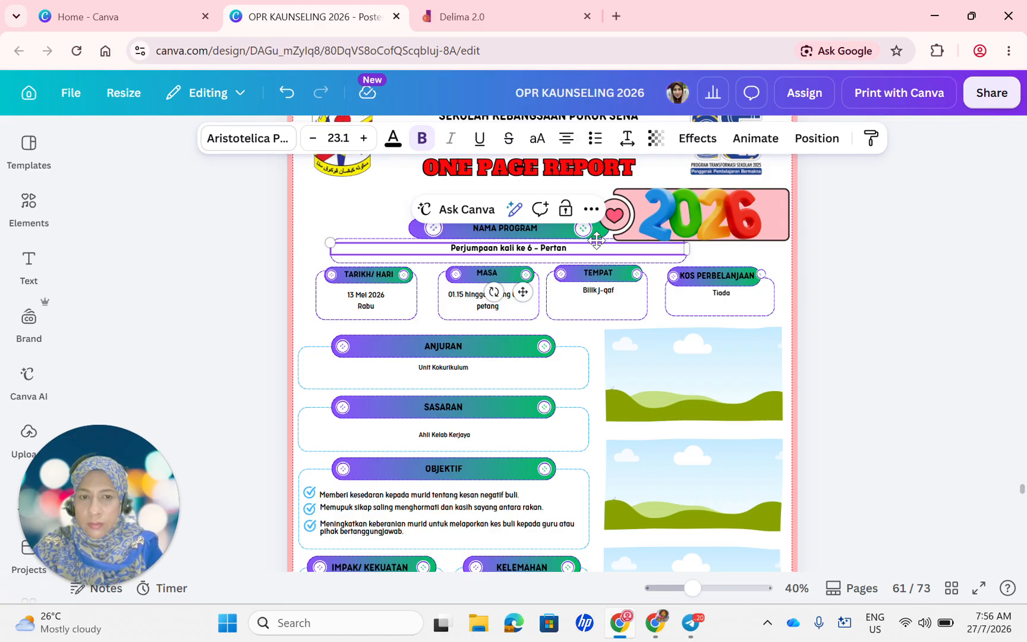
type("dingan")
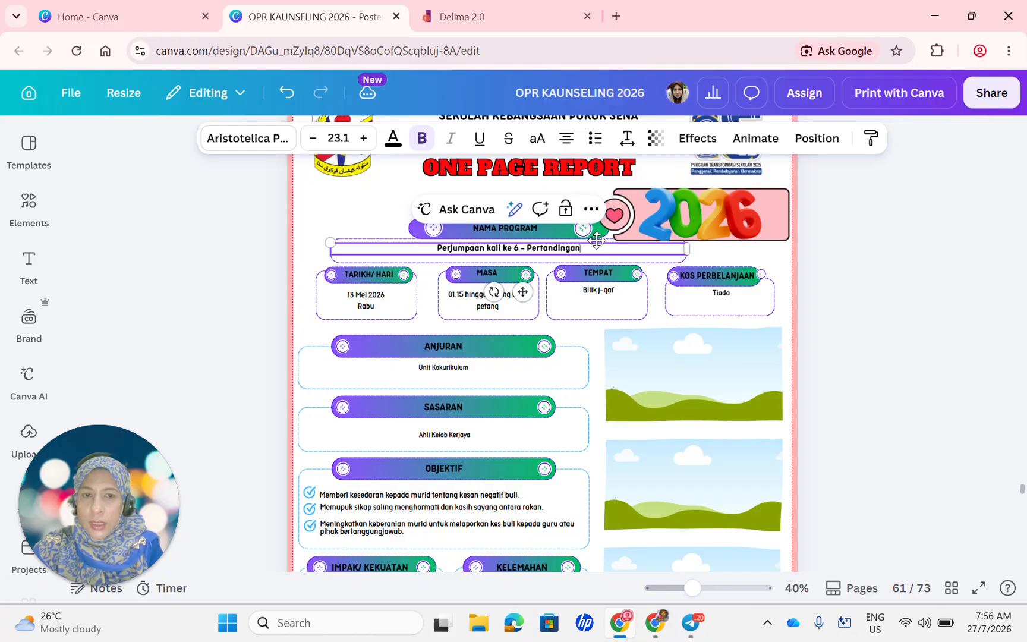
type(" mencip")
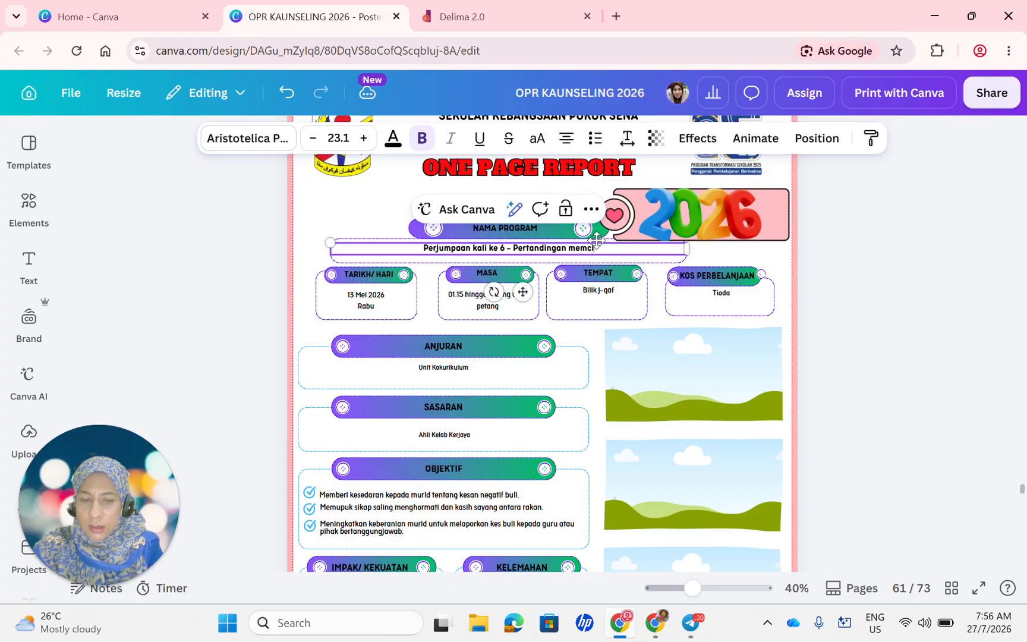
type("ta payun")
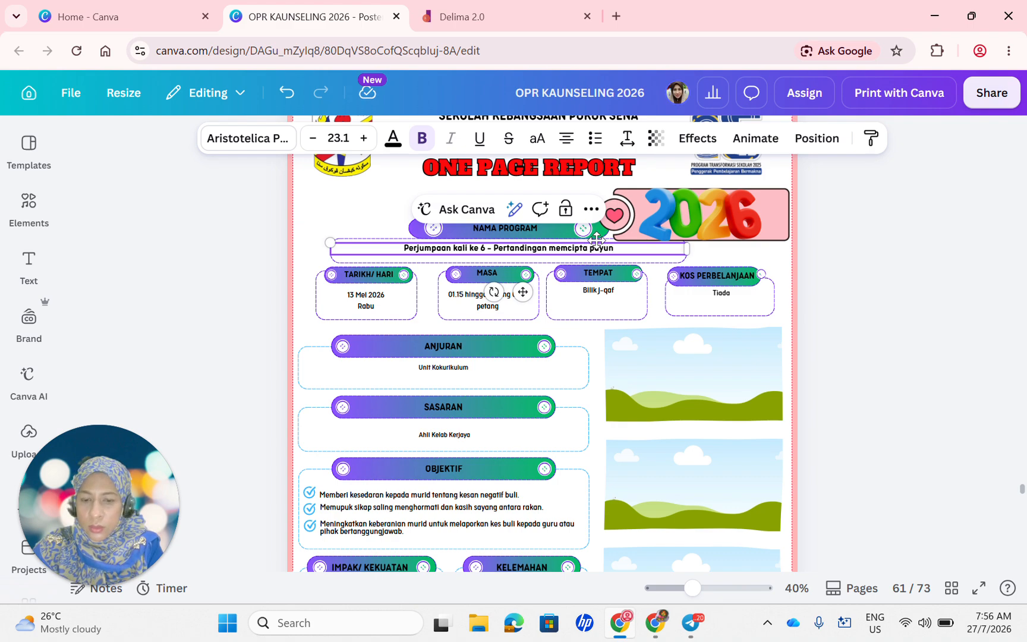
type("g terju")
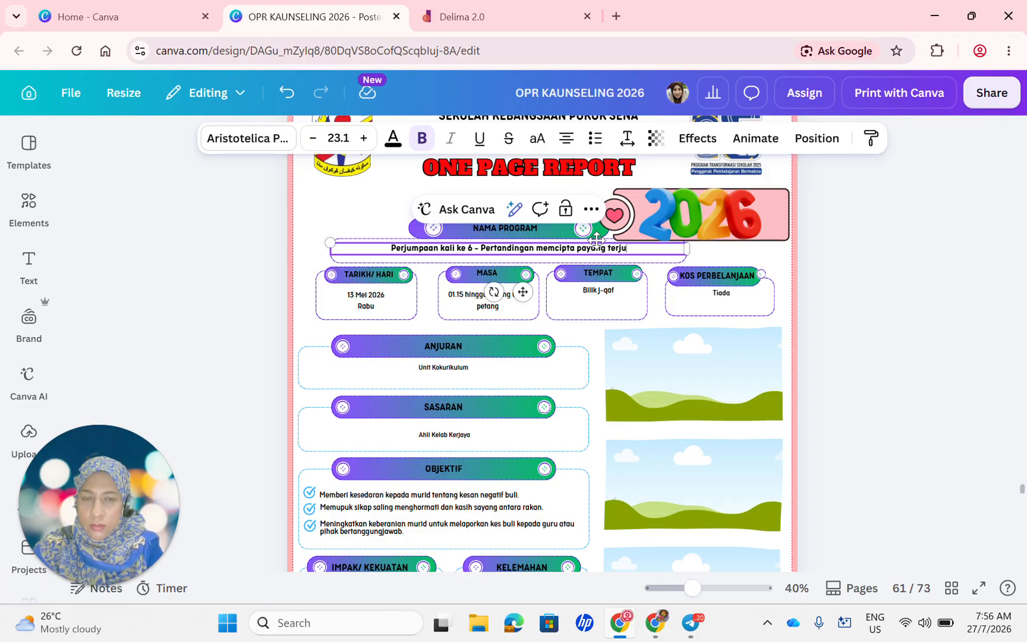
type("n")
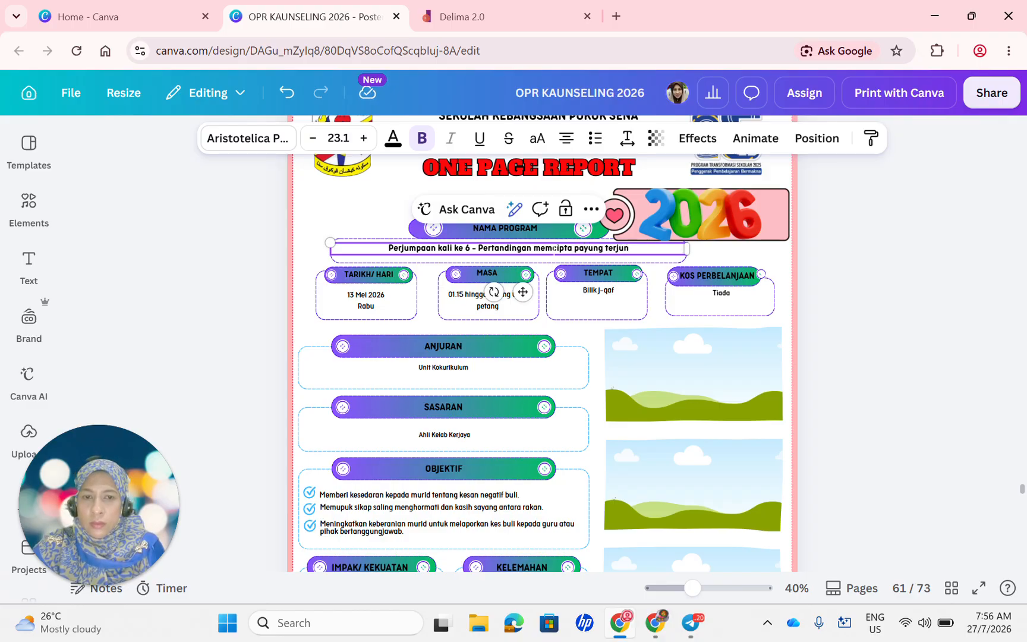
key("BackSpace")
type("n")
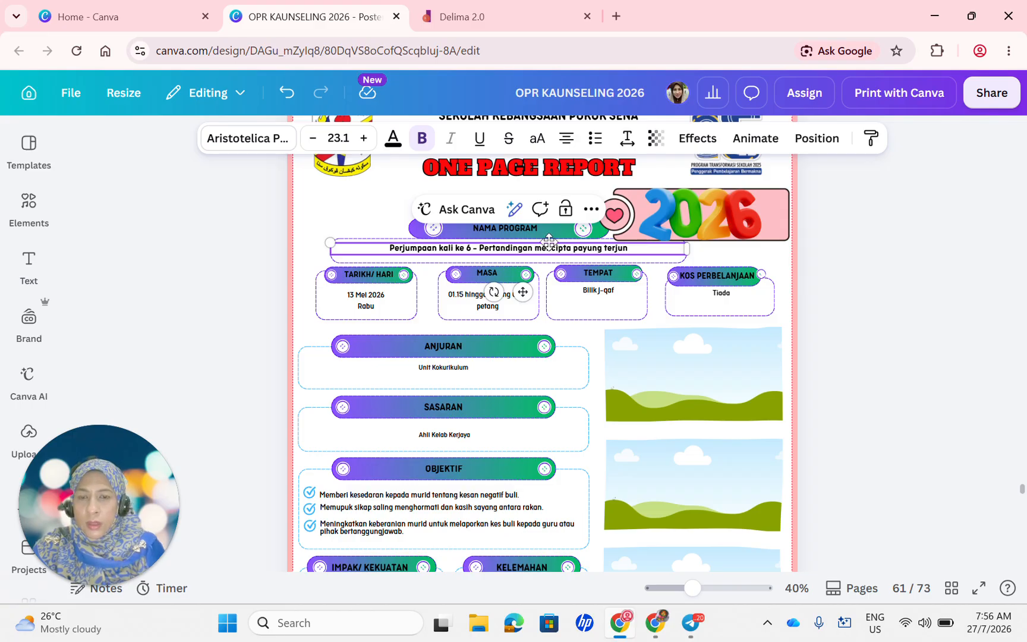
Change the day and month in the TARIKH/ HARI text to 14 Julai
double_click(357, 296)
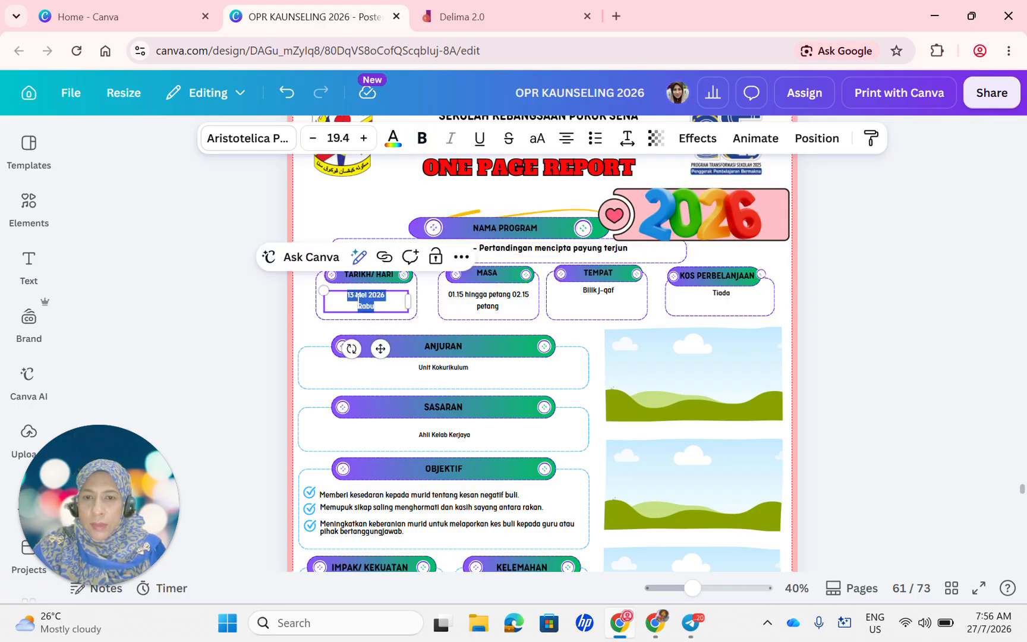
left_click(397, 288)
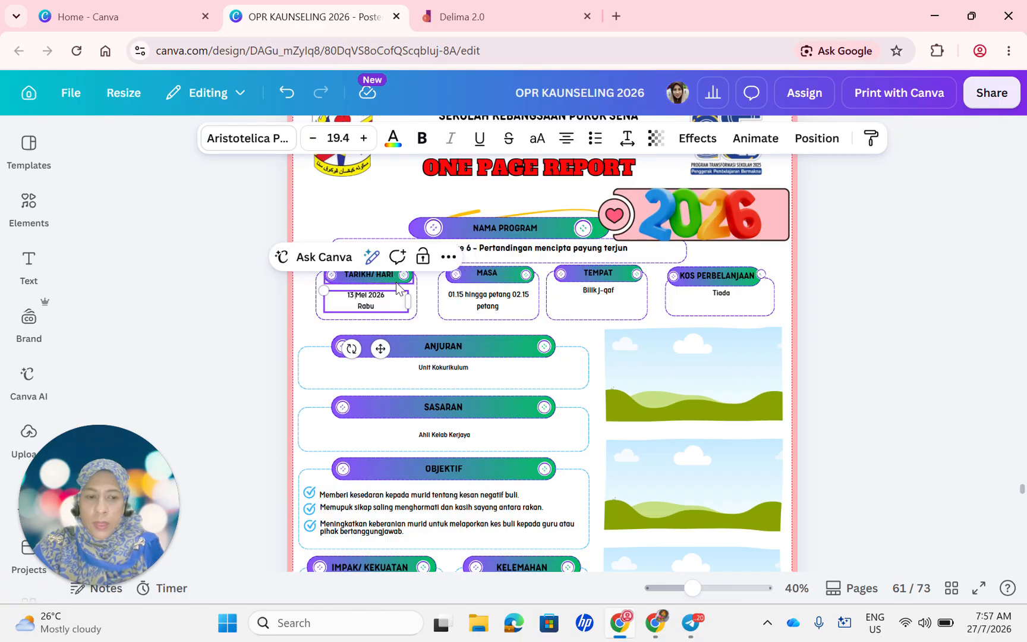
key("BackSpace")
key("BackSpace")
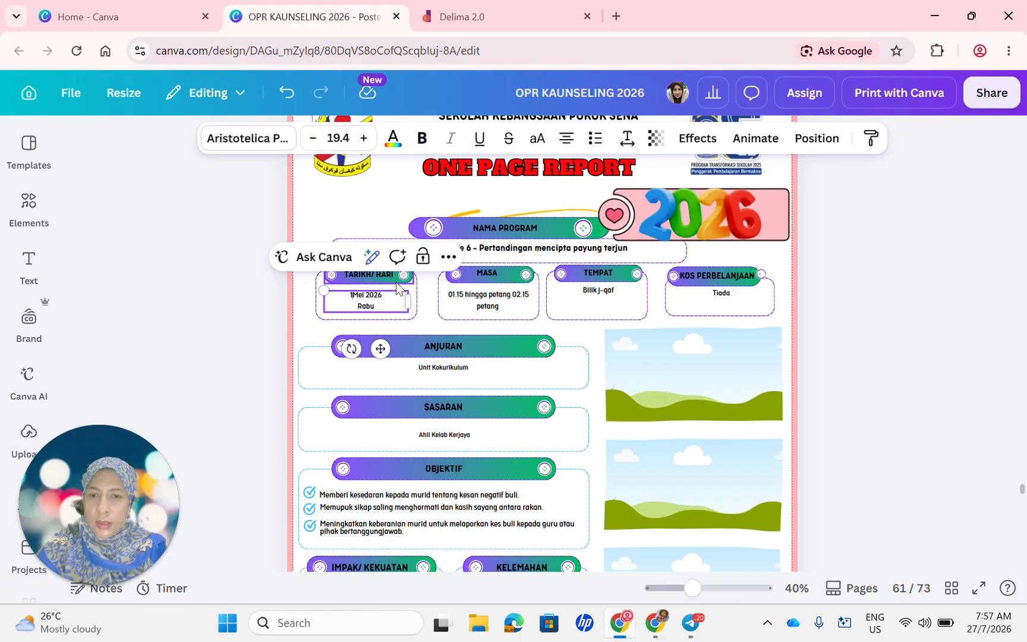
type("4")
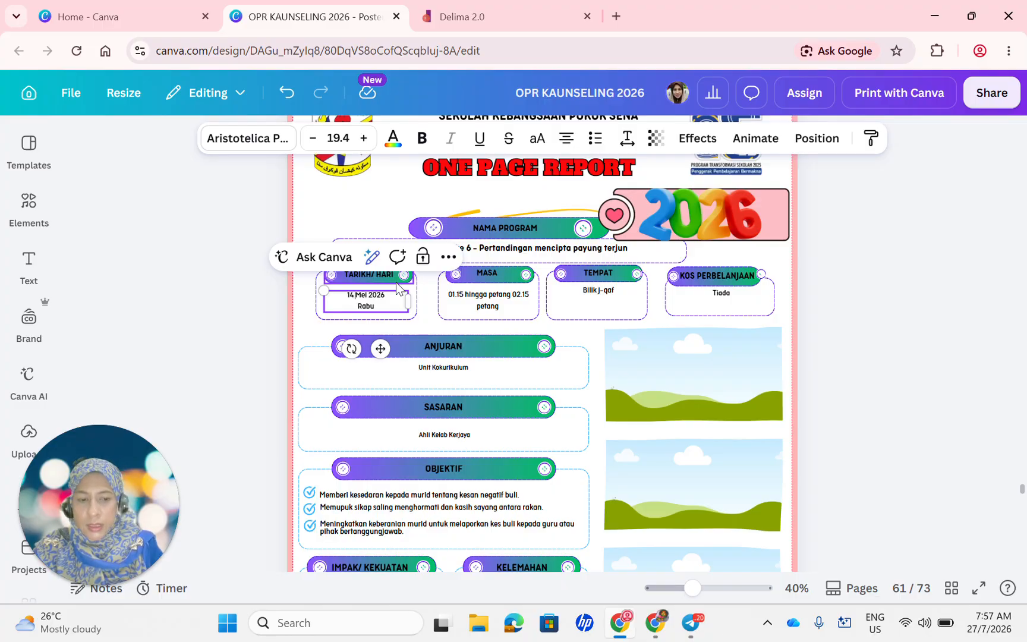
key("Delete")
key("Delete")
key("Delete")
key("Delete")
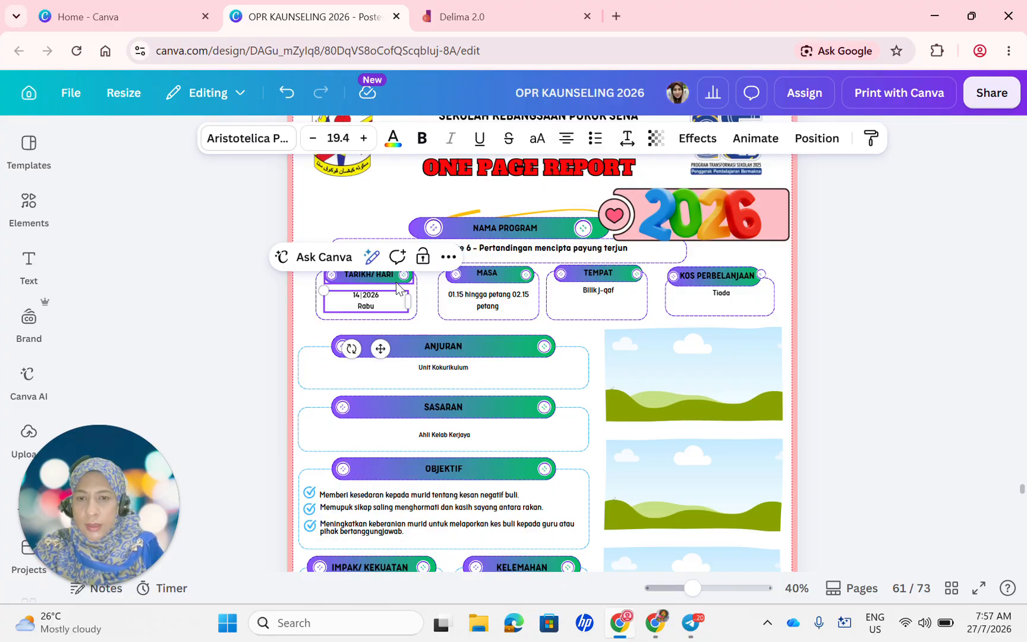
type("Julai")
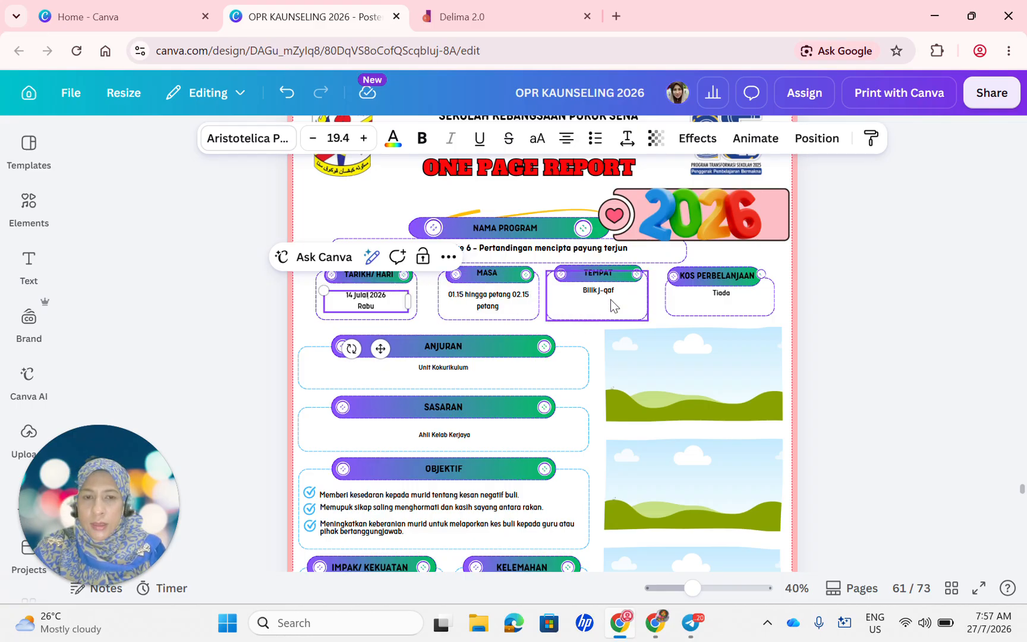
Set the start time in the MASA text to 12.45
left_click(458, 295)
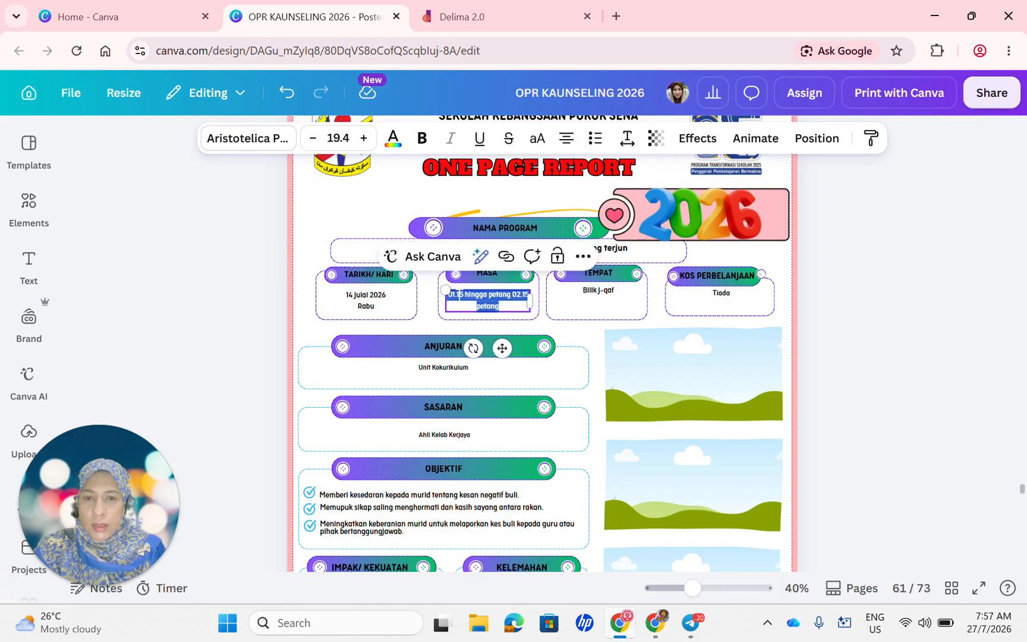
left_click(459, 295)
key("BackSpace")
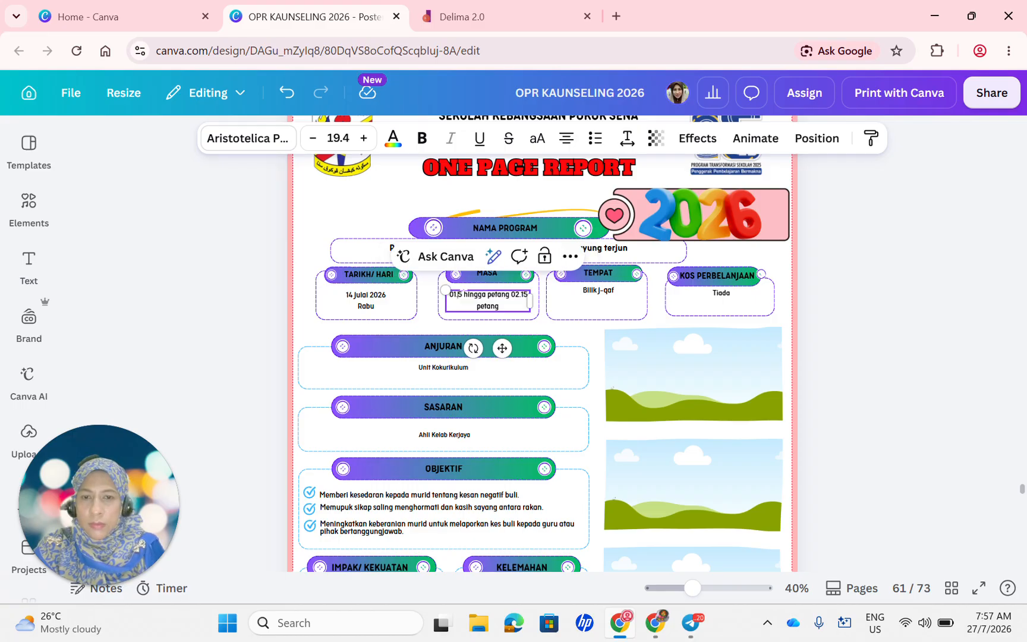
type("4")
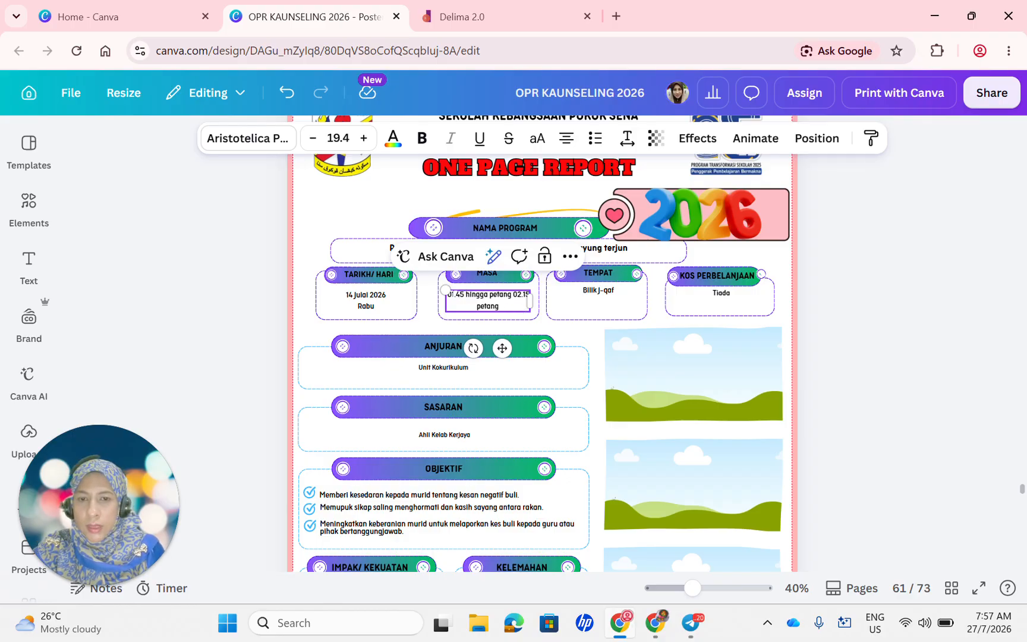
key("BackSpace")
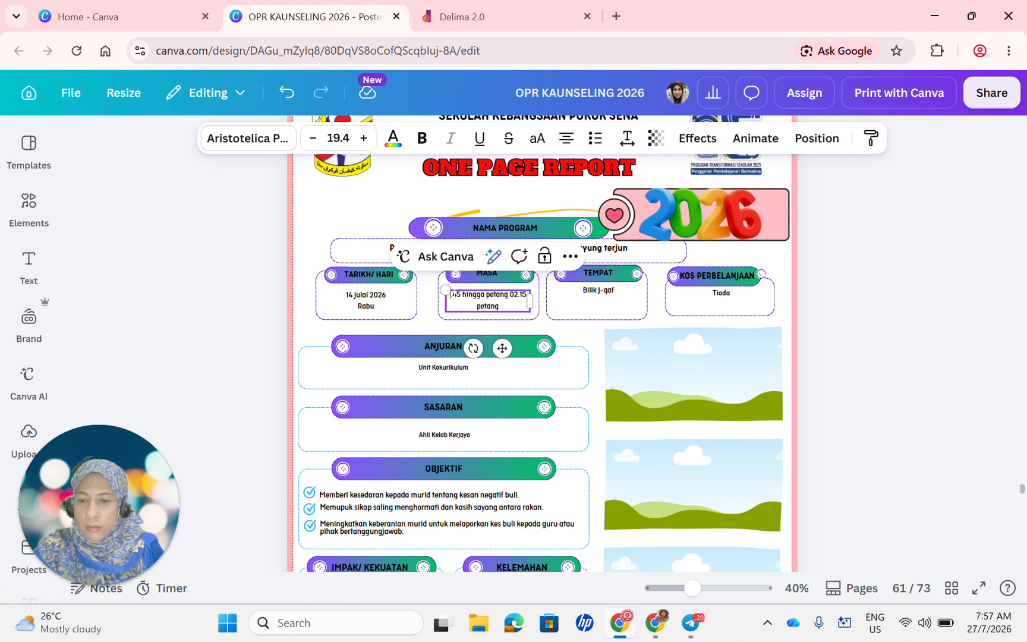
type("4")
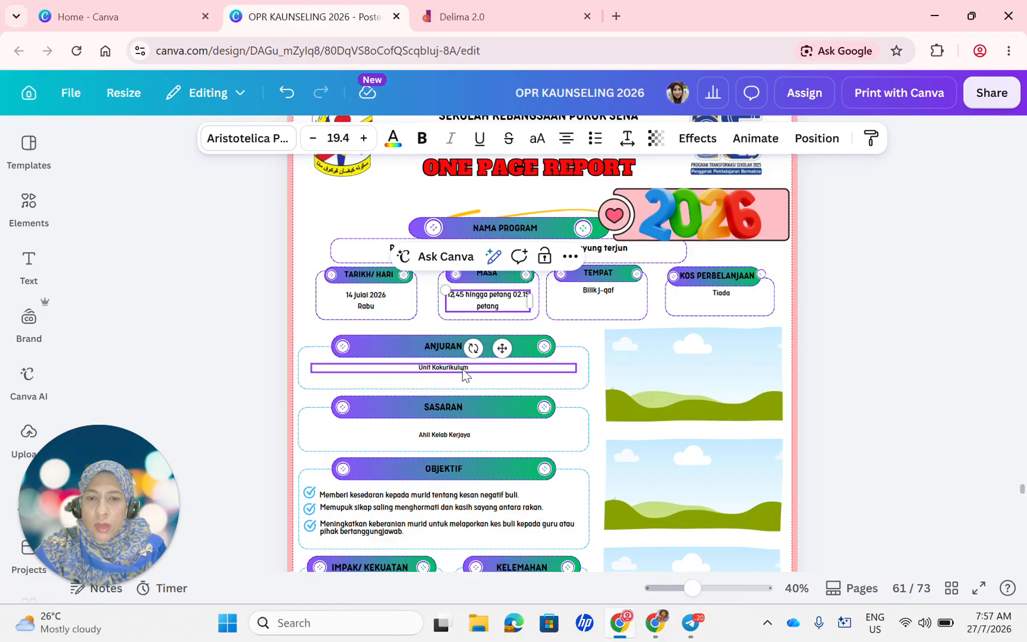
Add "bersama Kelab STEM" after "Unit Kokurikulum" in the ANJURAN text
left_click(480, 368)
left_click(480, 368)
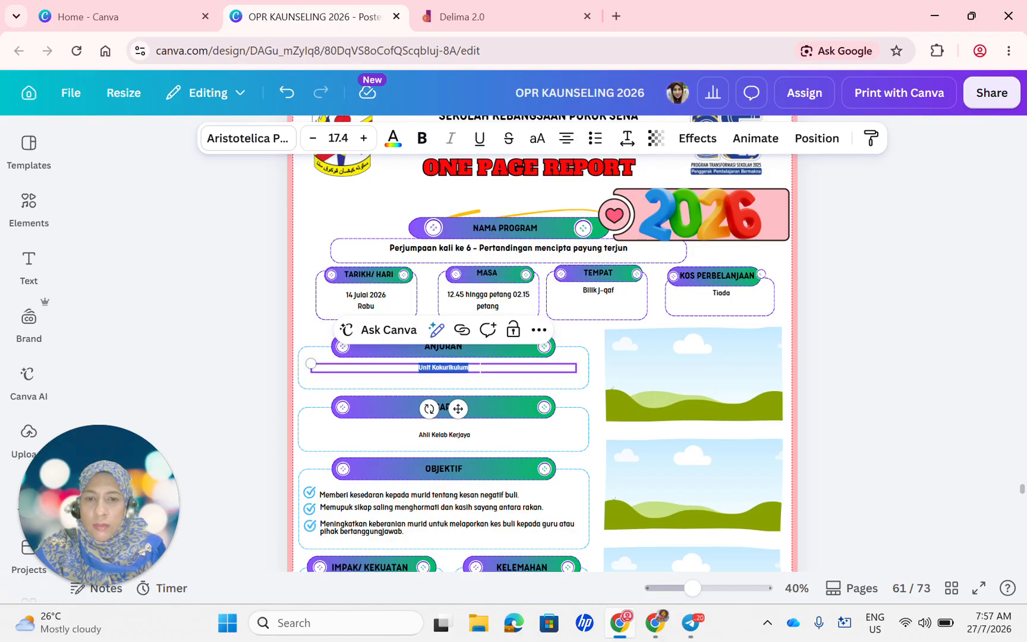
left_click(480, 368)
type("bersama")
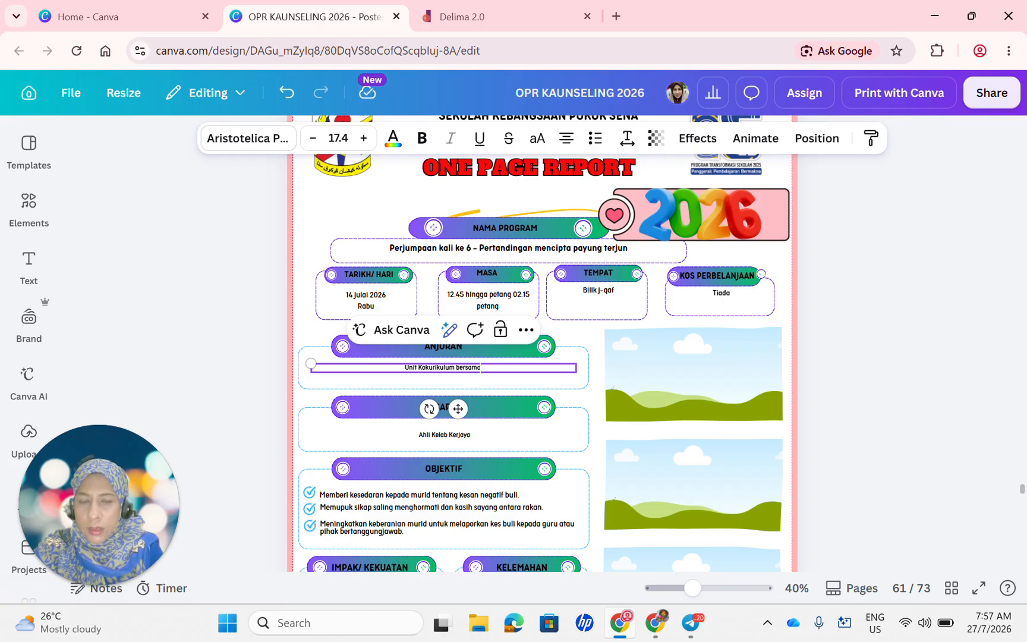
type(" Kelab")
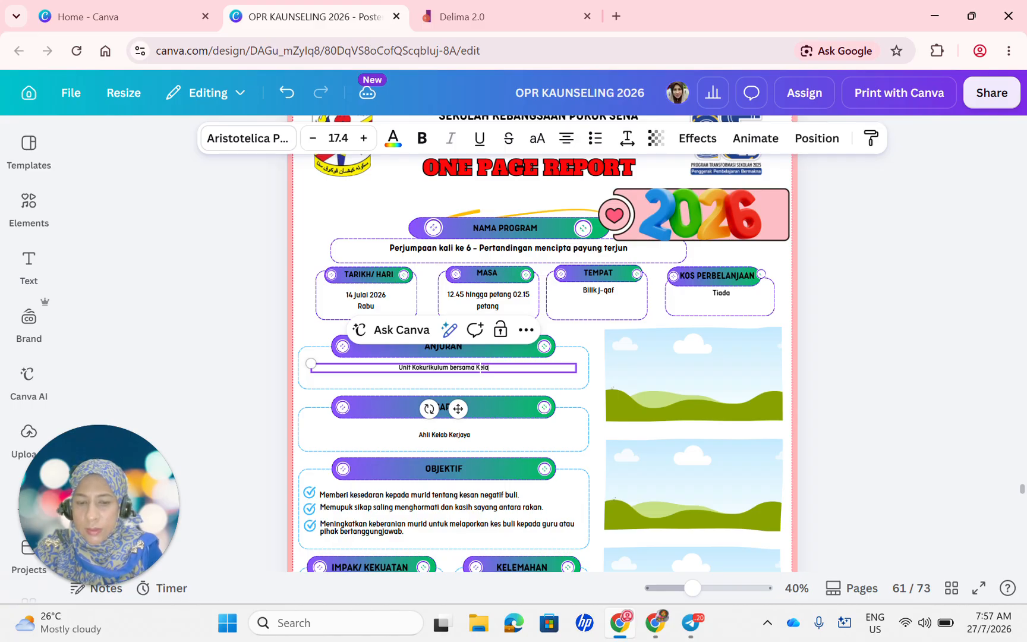
type(" STEM")
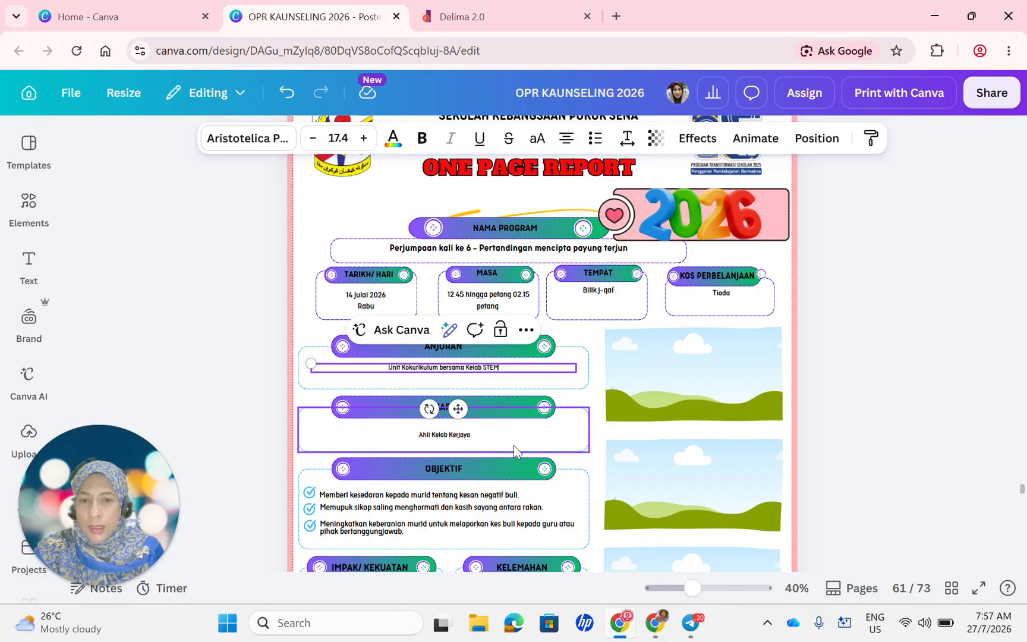
Switch to Telegram and open the forwarded ChatGPT OneEduReport link in the CHATBOT GBK group chat
scroll(915, 392, "down", 2)
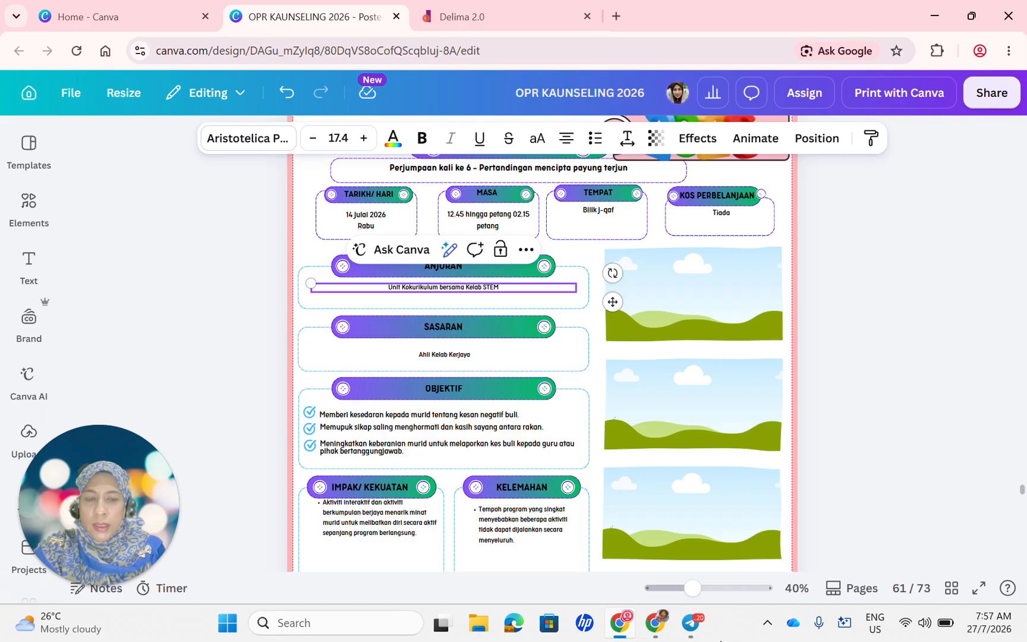
mouse_move(618, 640)
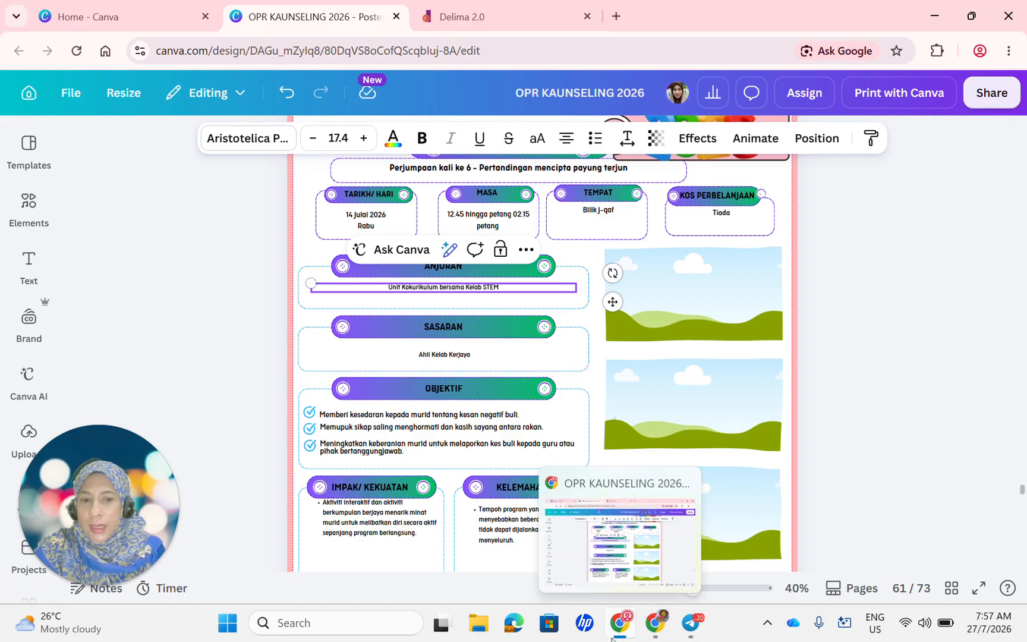
mouse_move(654, 630)
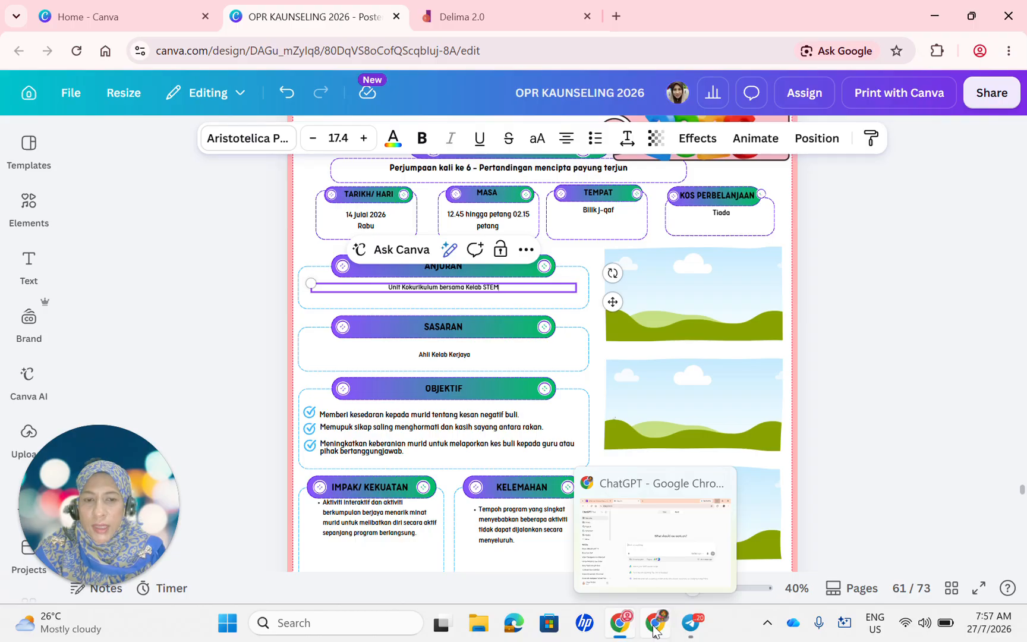
left_click(690, 629)
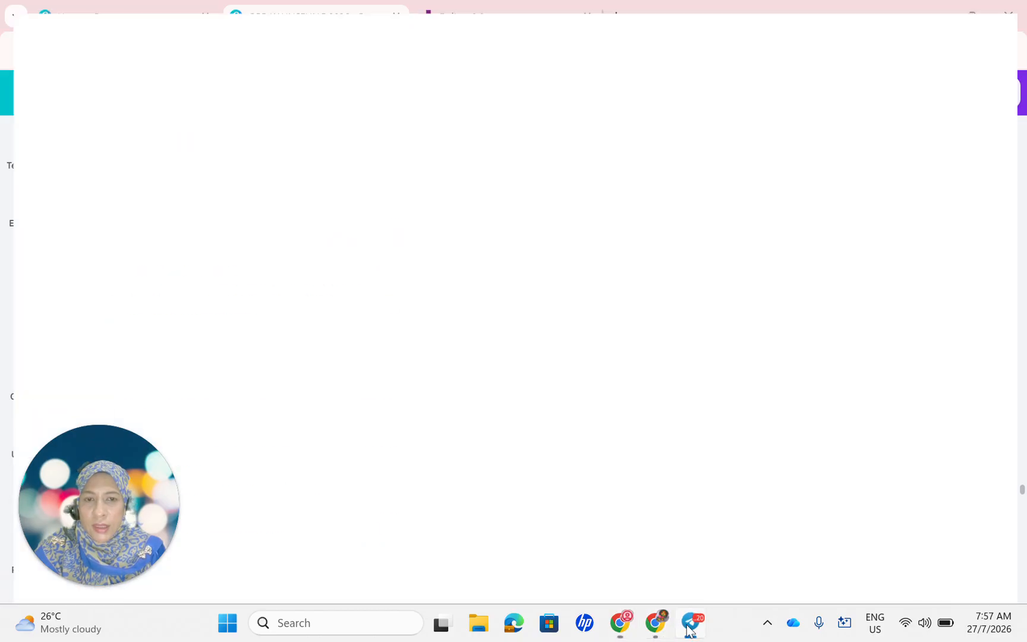
scroll(676, 384, "up", 15)
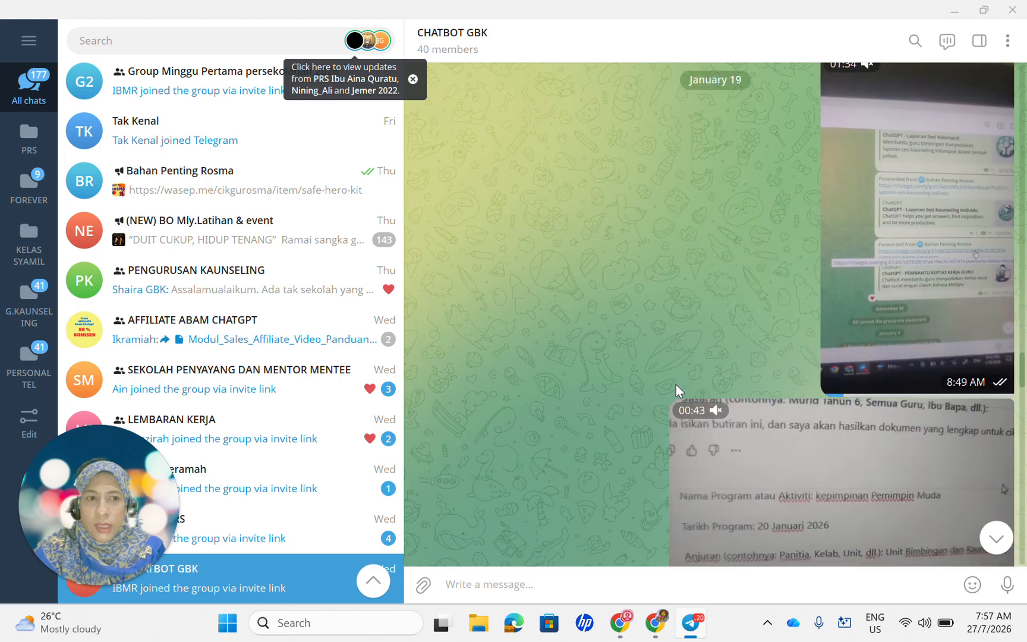
scroll(676, 385, "up", 15)
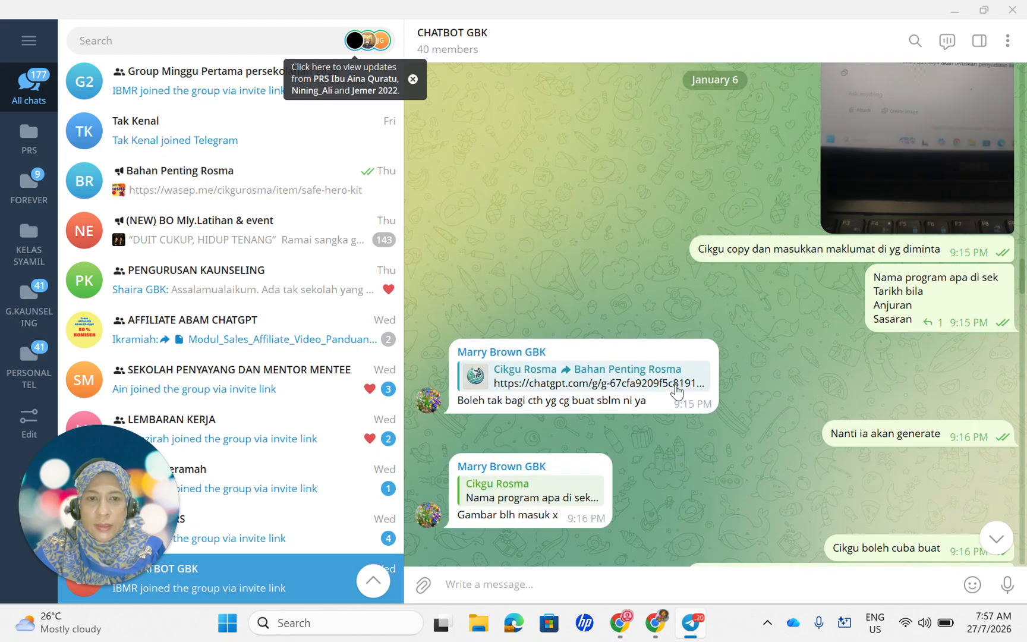
scroll(676, 385, "up", 15)
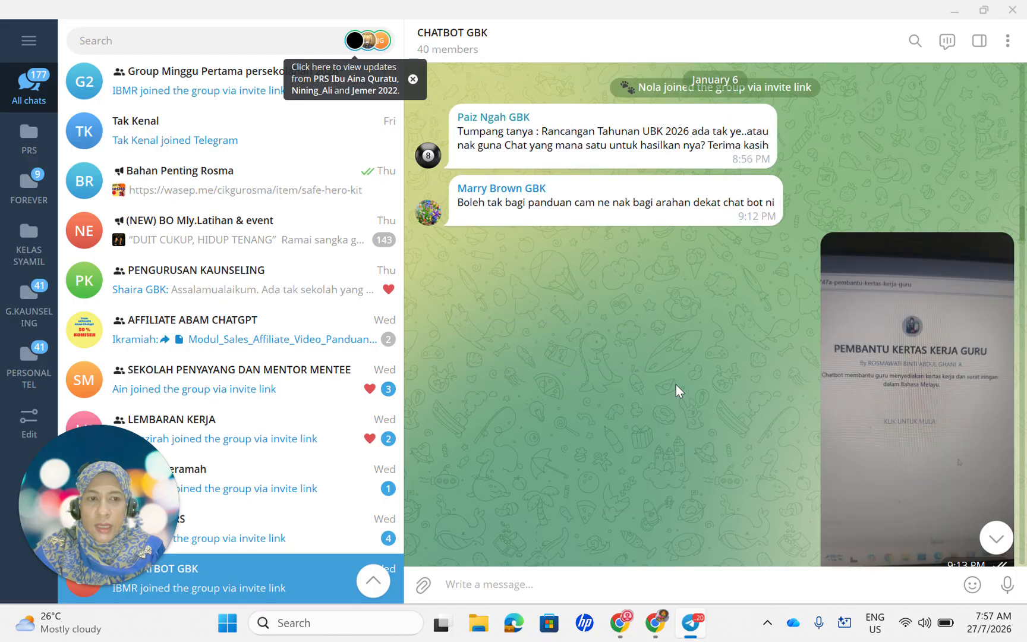
scroll(676, 385, "up", 10)
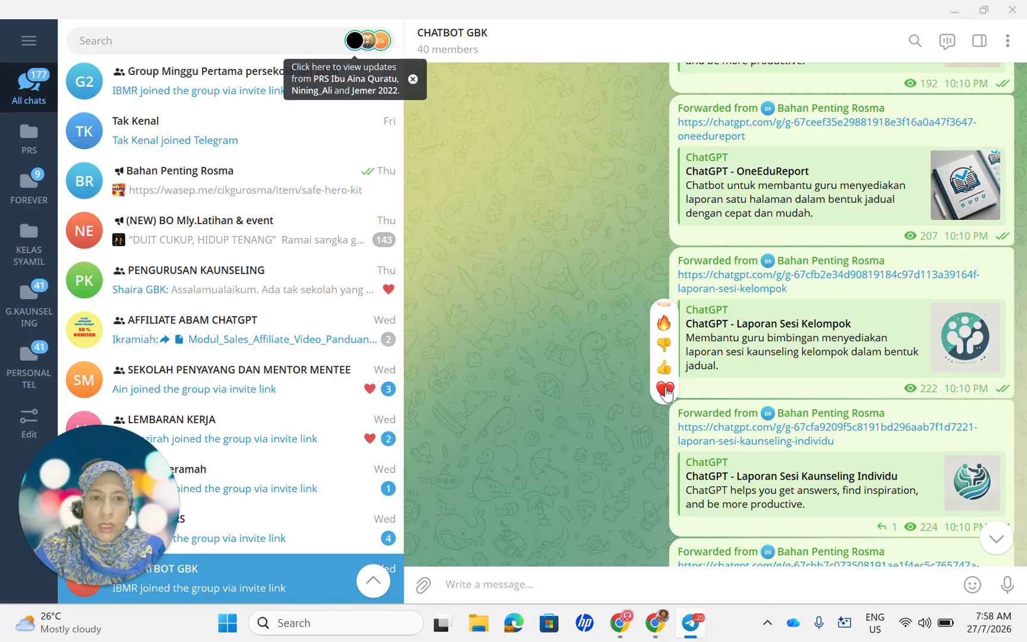
scroll(605, 218, "up", 1)
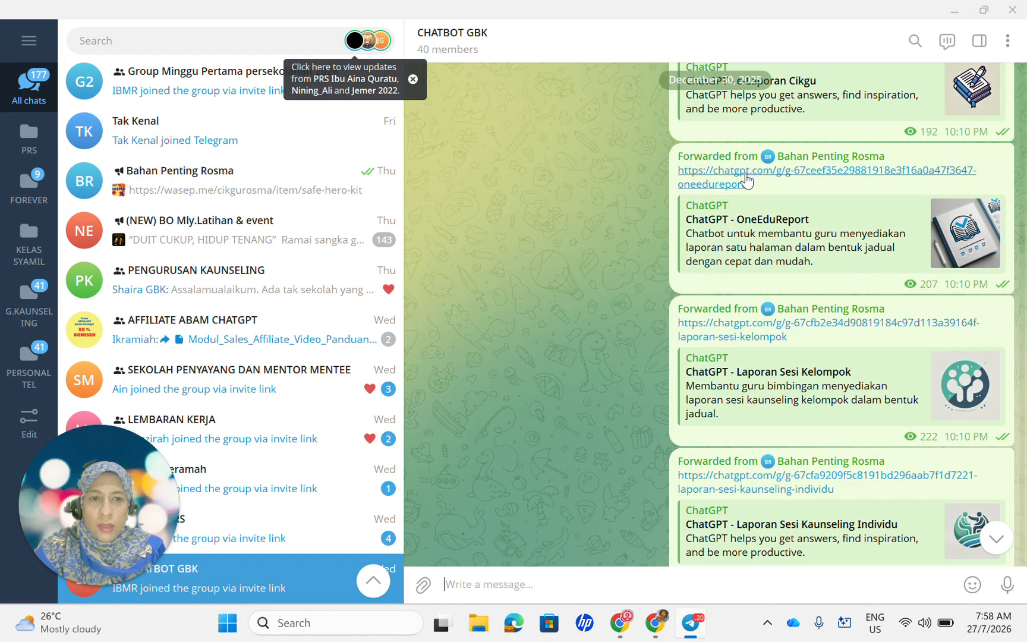
left_click(705, 185)
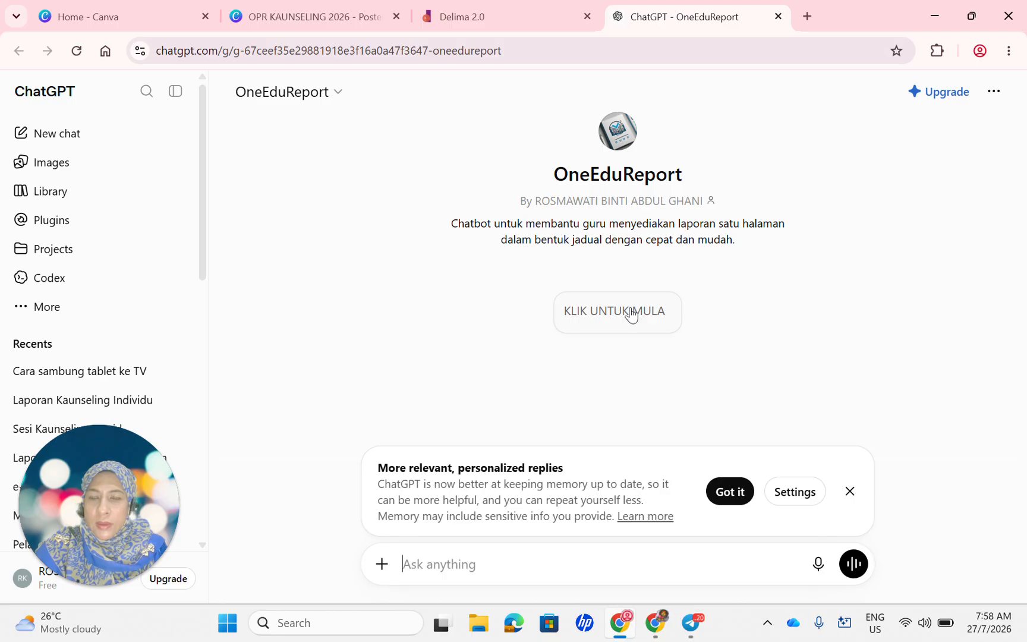
Start the OneEduReport conversation and copy its list of requested details, from Nama Program/Aktiviti to Disediakan oleh, into the message box
left_click(632, 316)
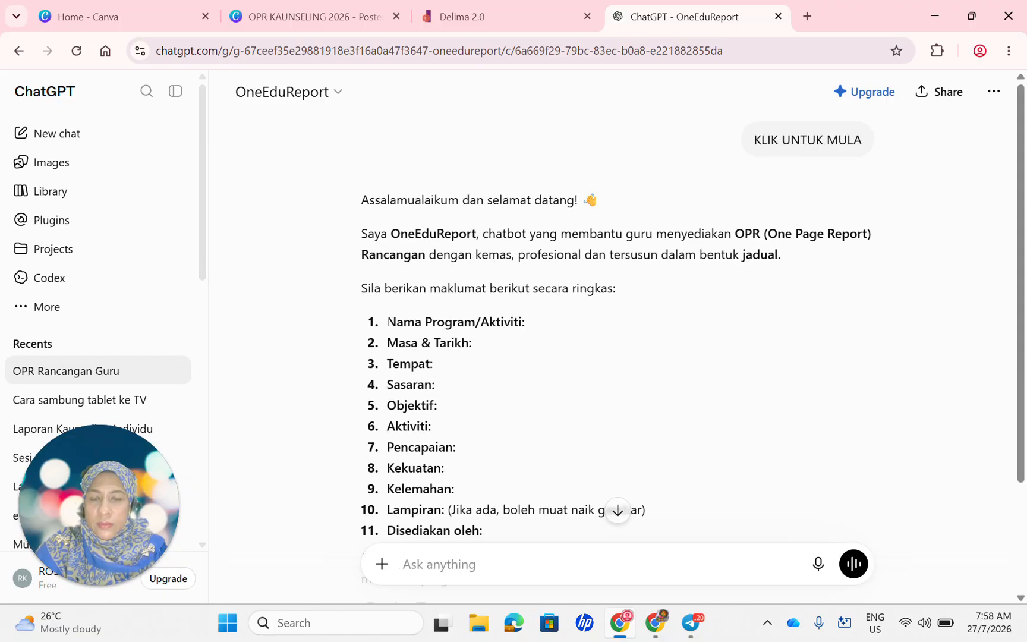
left_click_drag(387, 322, 495, 529)
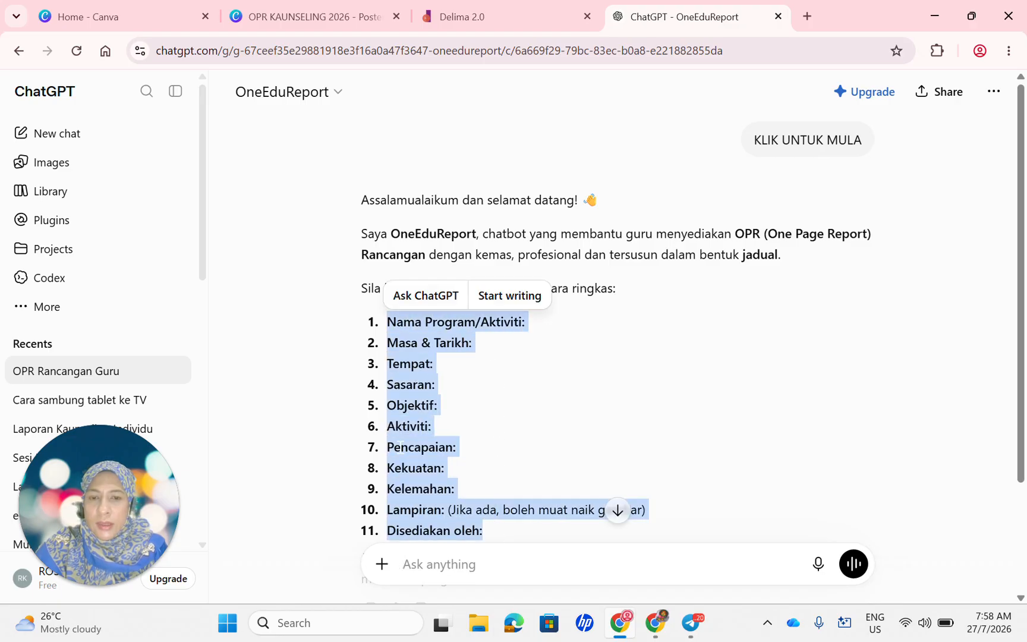
right_click(403, 426)
left_click(465, 257)
left_click(423, 564)
right_click(423, 564)
left_click(456, 405)
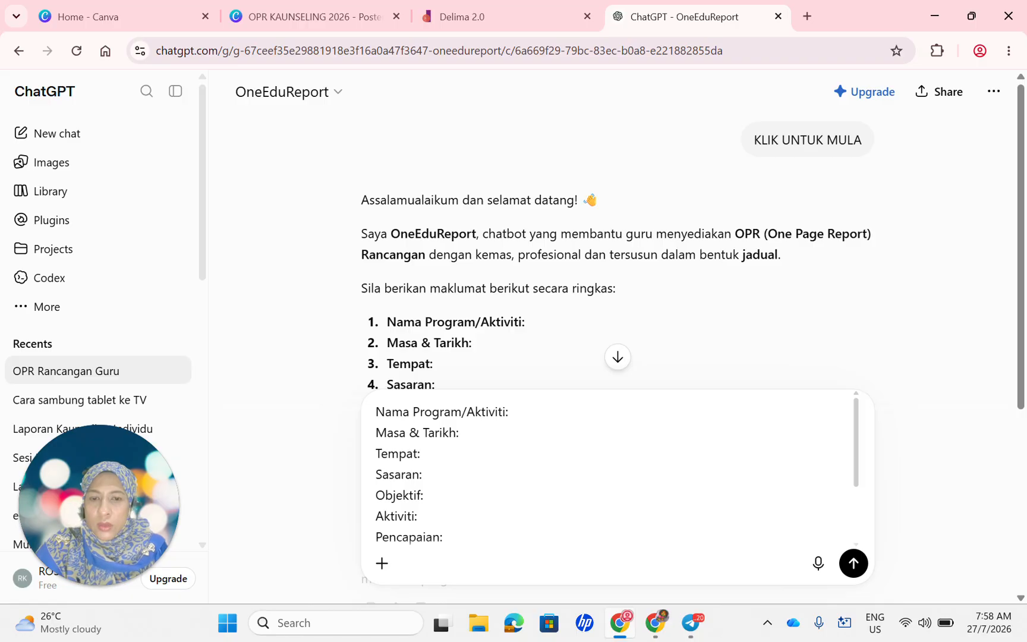
Fill in Nama Program/Aktiviti in the message with "Pertandingan mencipta payung terjun"
type("P")
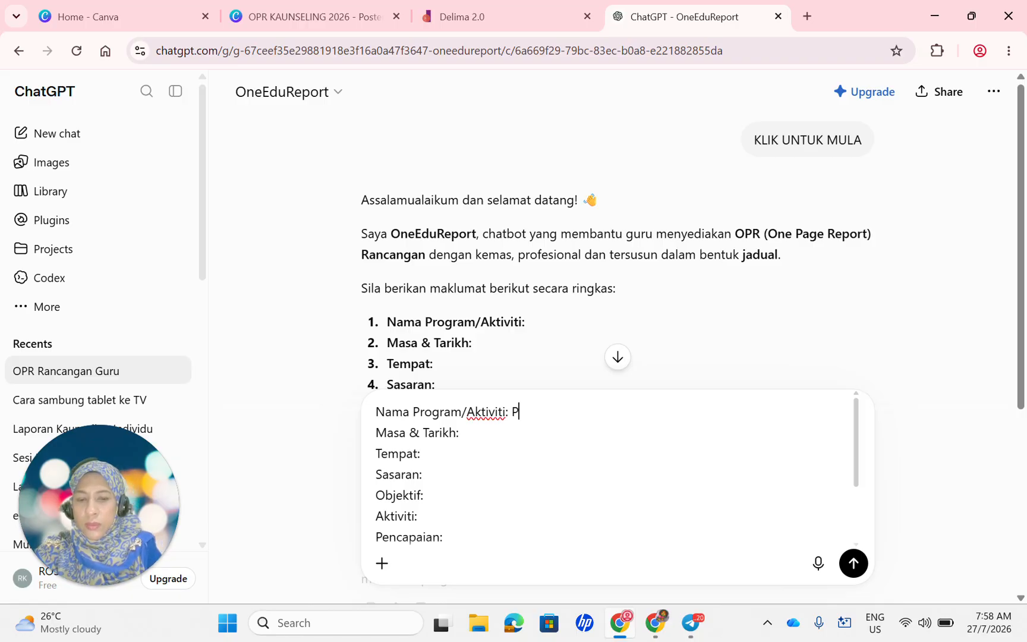
type("er")
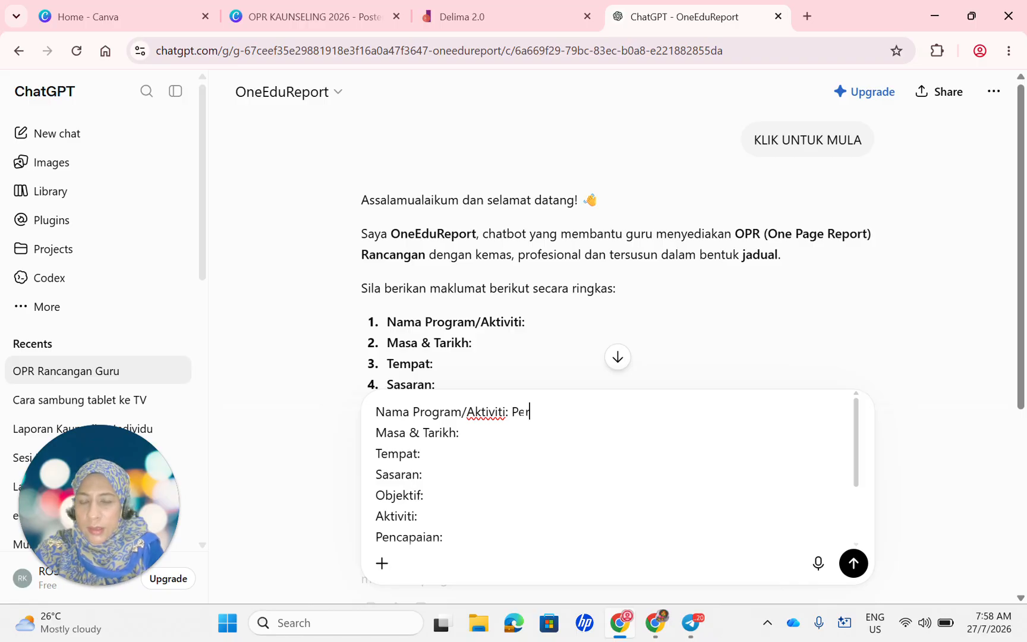
type("tandingan me")
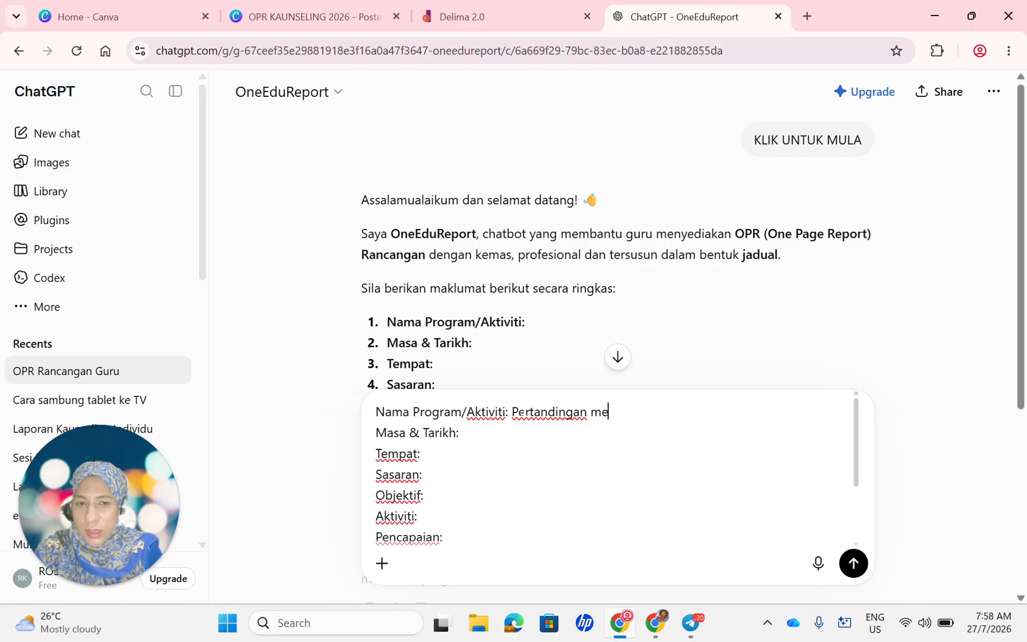
type("n")
key("BackSpace")
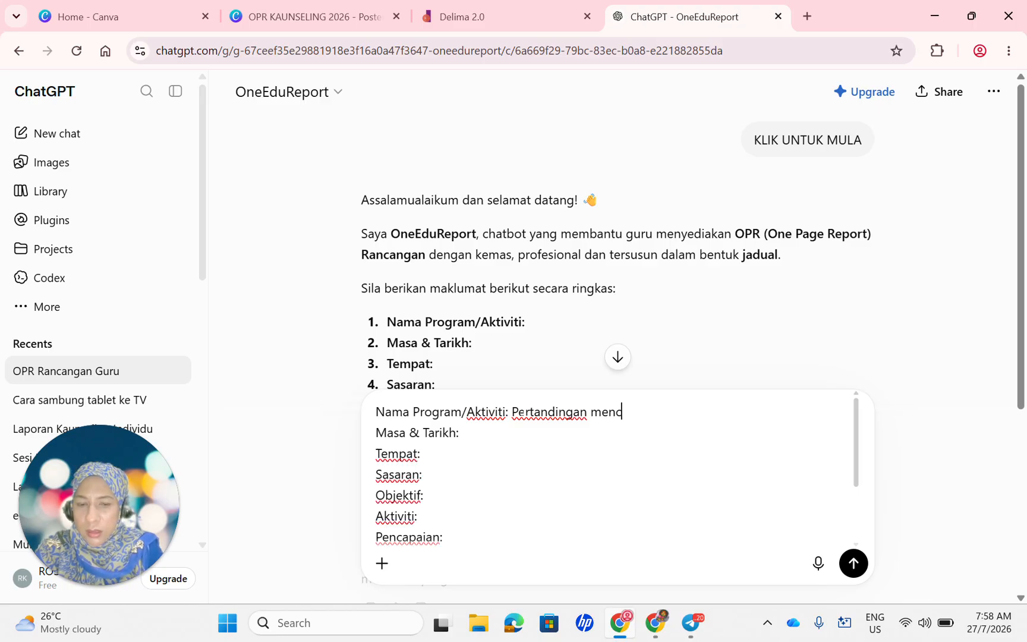
type("ncipta pa")
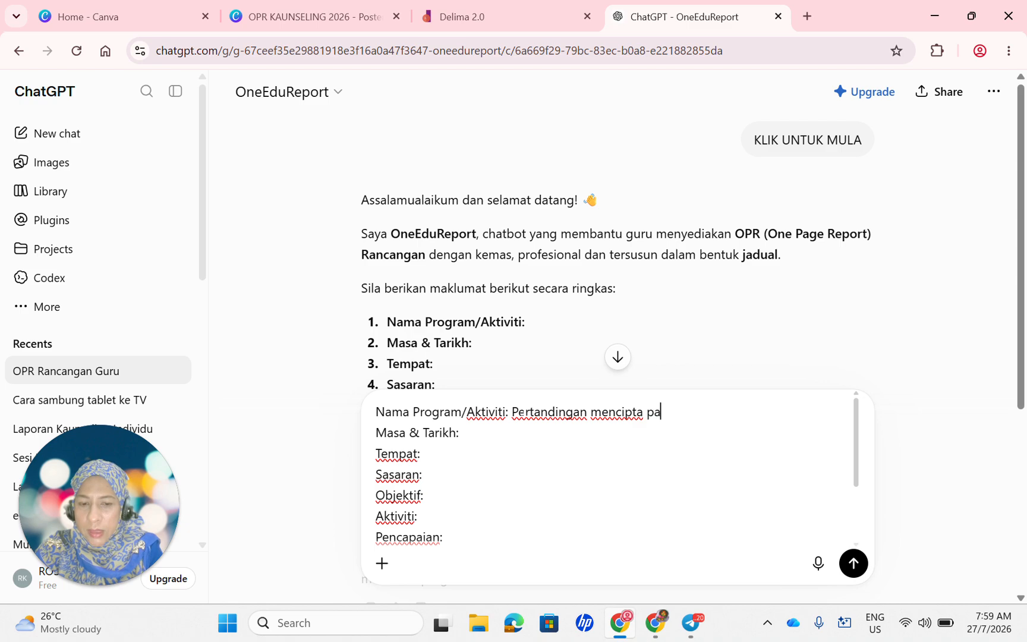
type("yung ter")
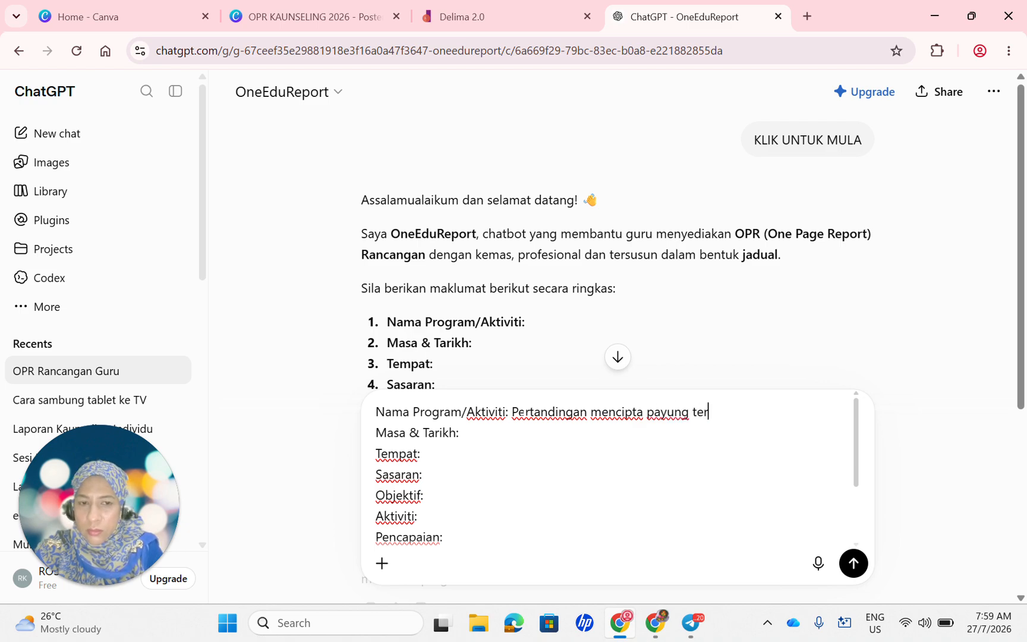
type("jun")
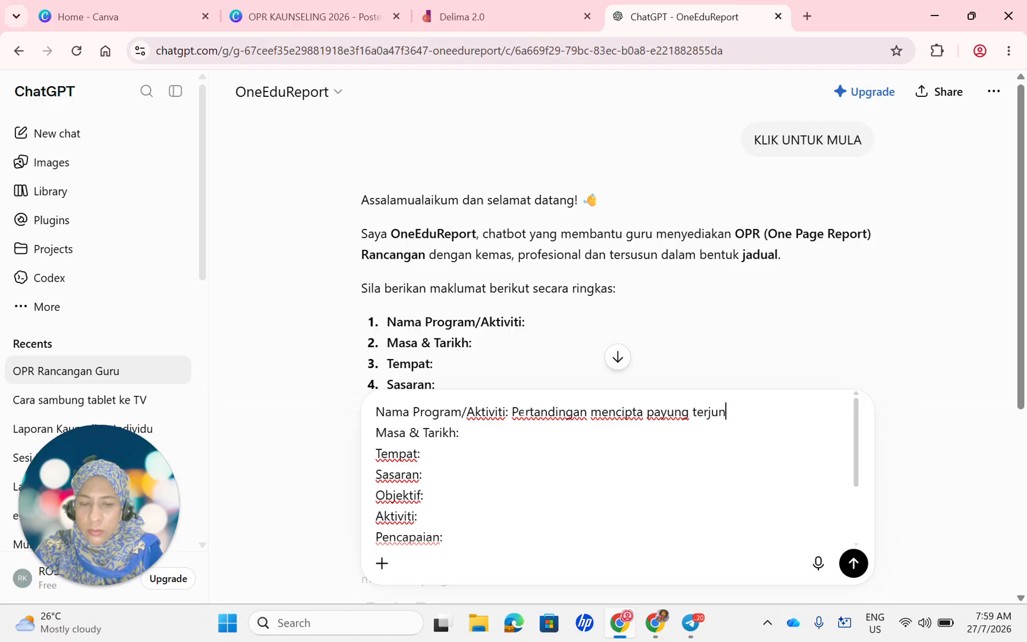
Fill in Masa & Tarikh in the message with "1.00 petang & 14 Julai 2026"
left_click(459, 433)
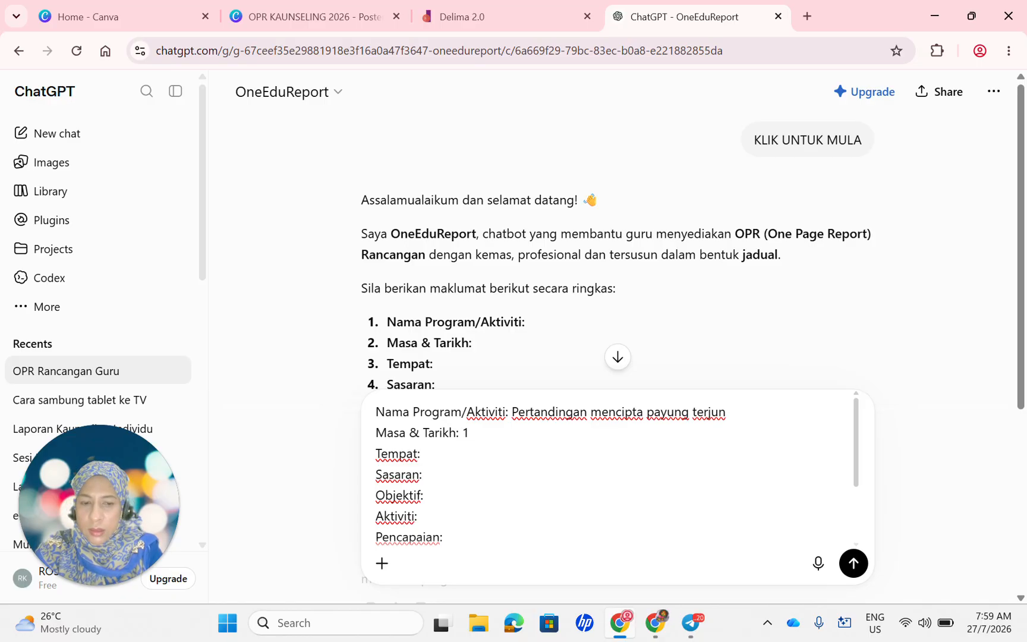
type("1.00 petang")
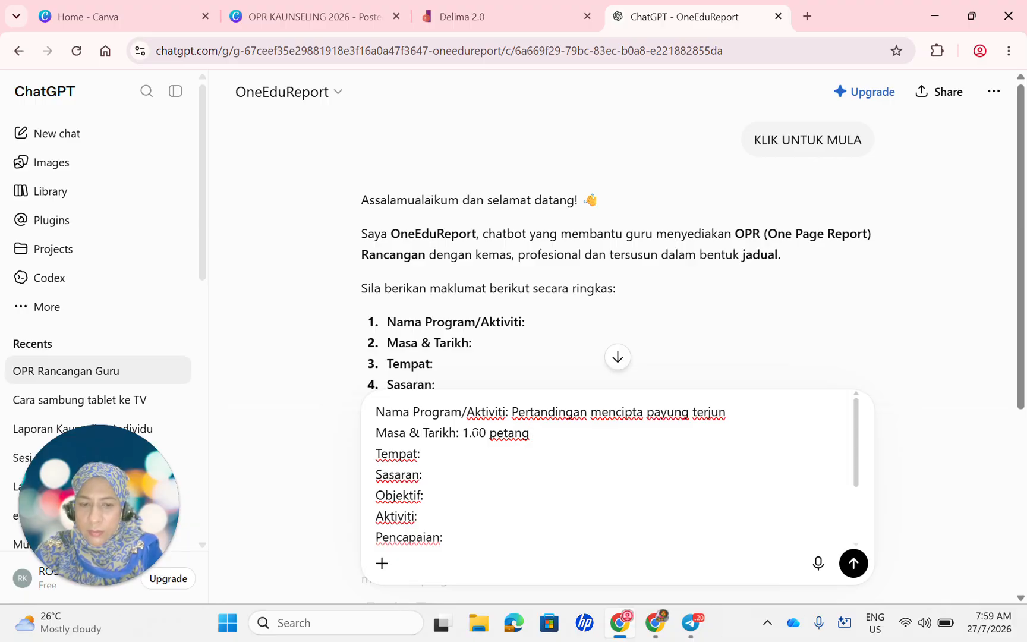
type("& 1")
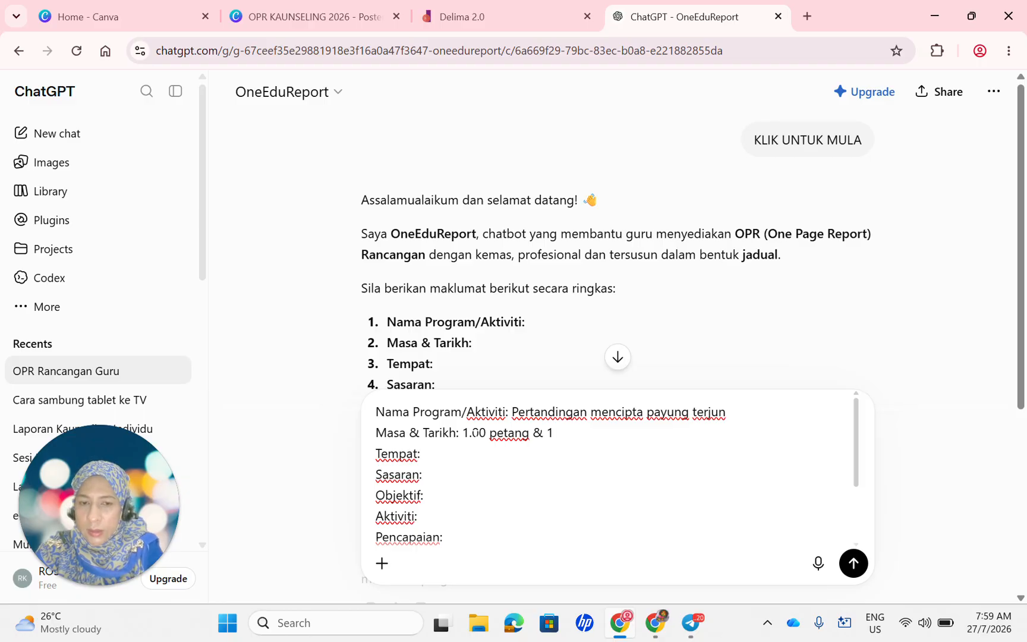
type("4 Julai")
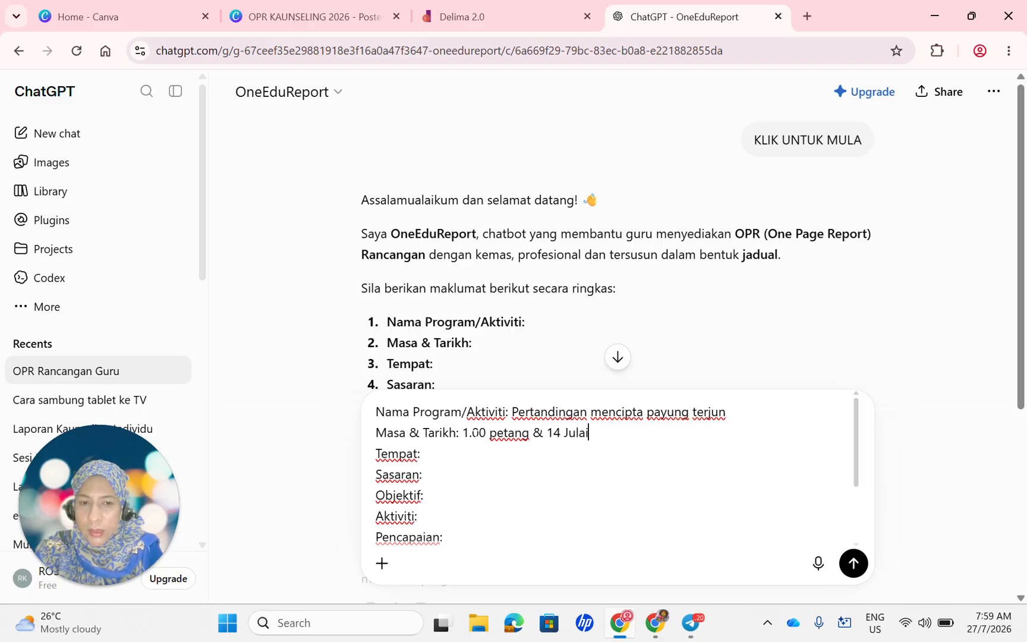
type(" 2026")
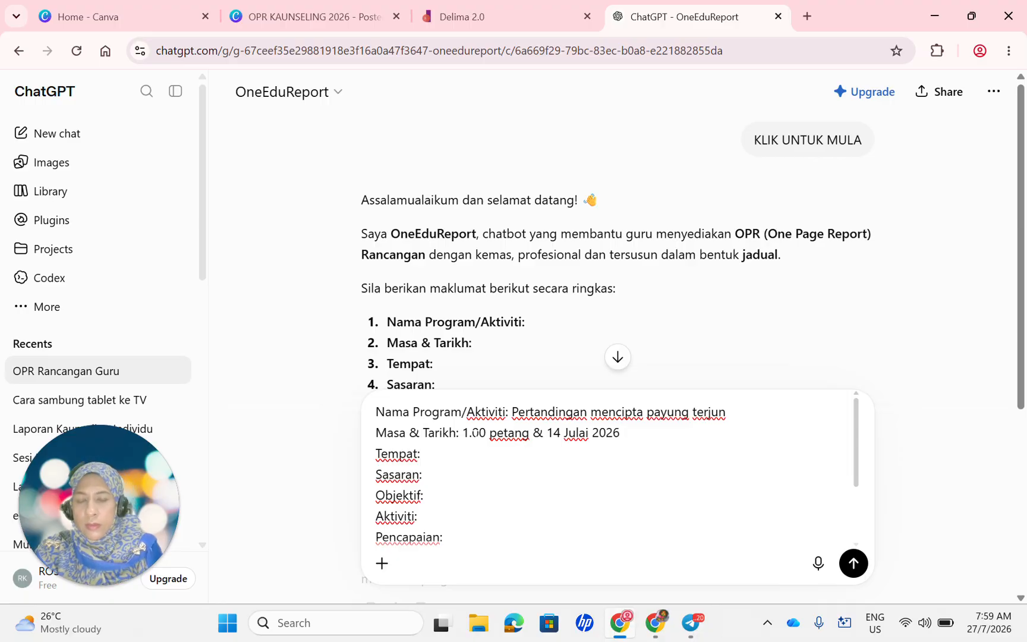
Fill in Tempat with "Bilik j-qaf" and Sasaran with "tahun 4,5 dan 6" in the message
left_click(421, 454)
type("Bilik")
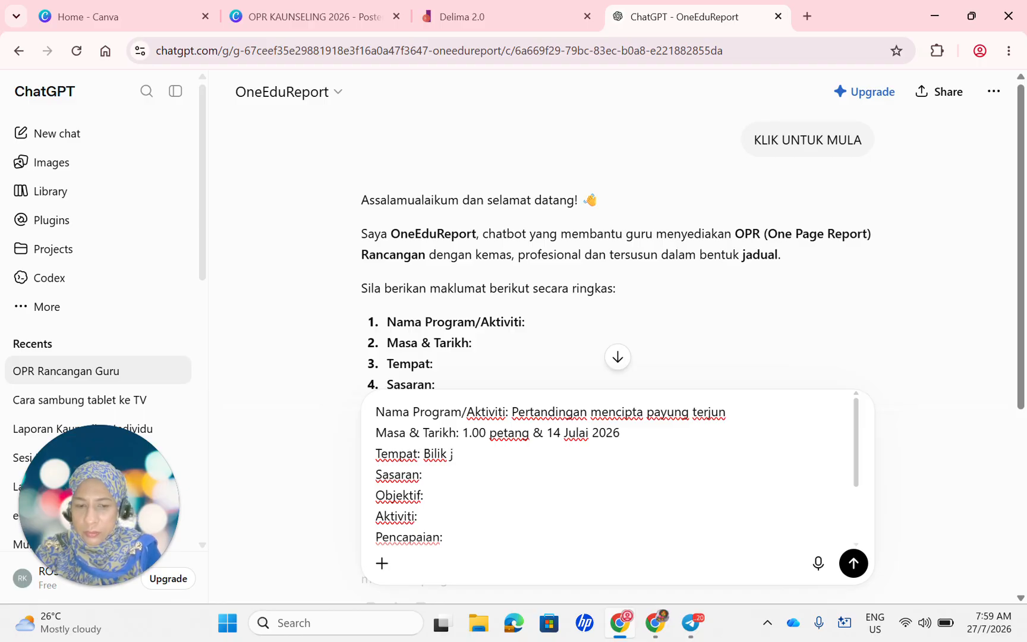
type("j-qaf")
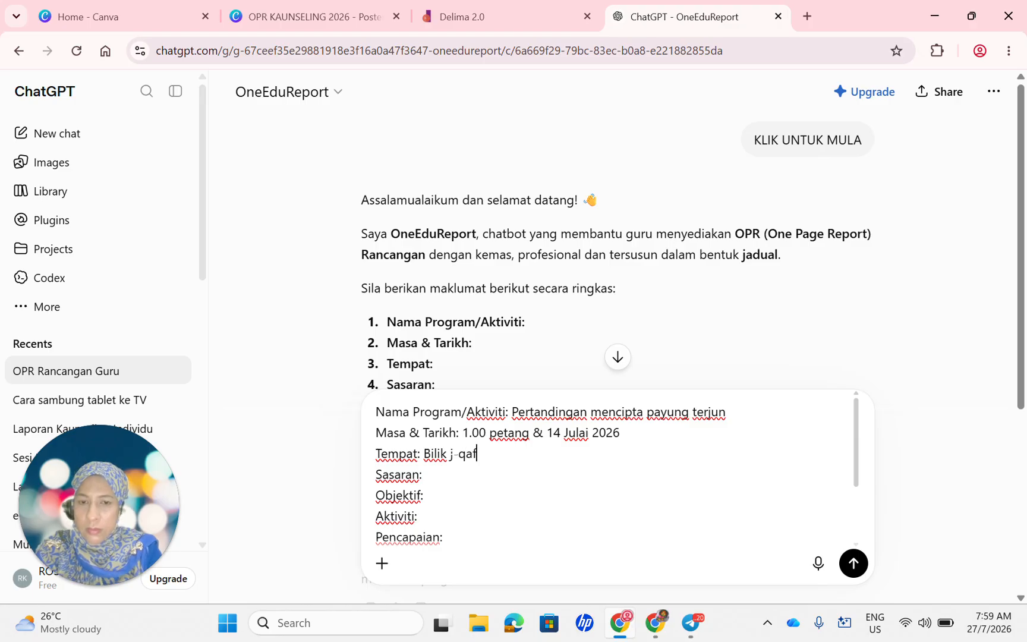
left_click(422, 474)
type("tahun ")
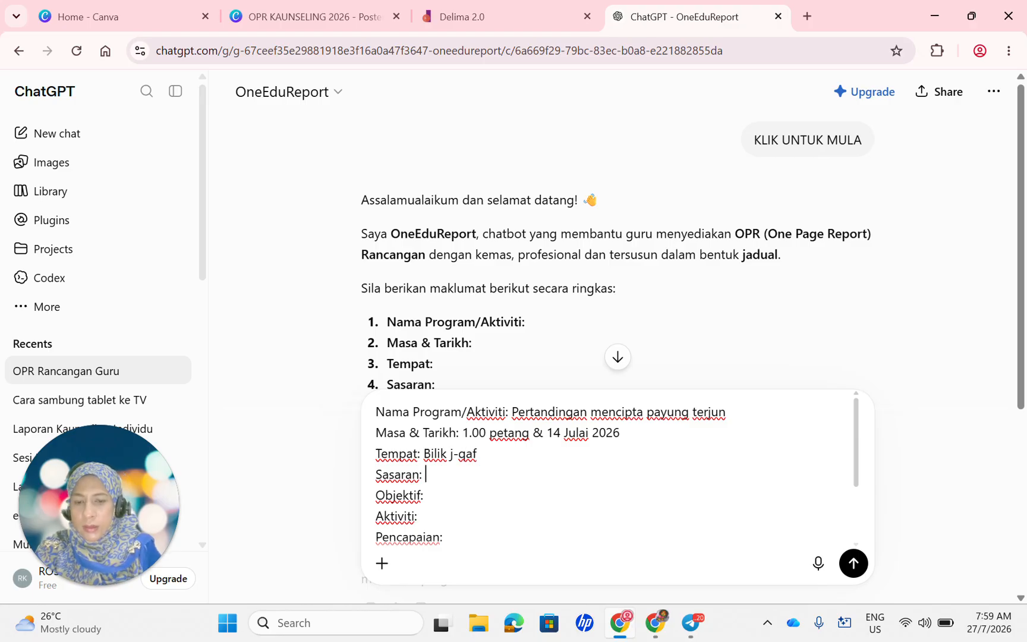
type("4")
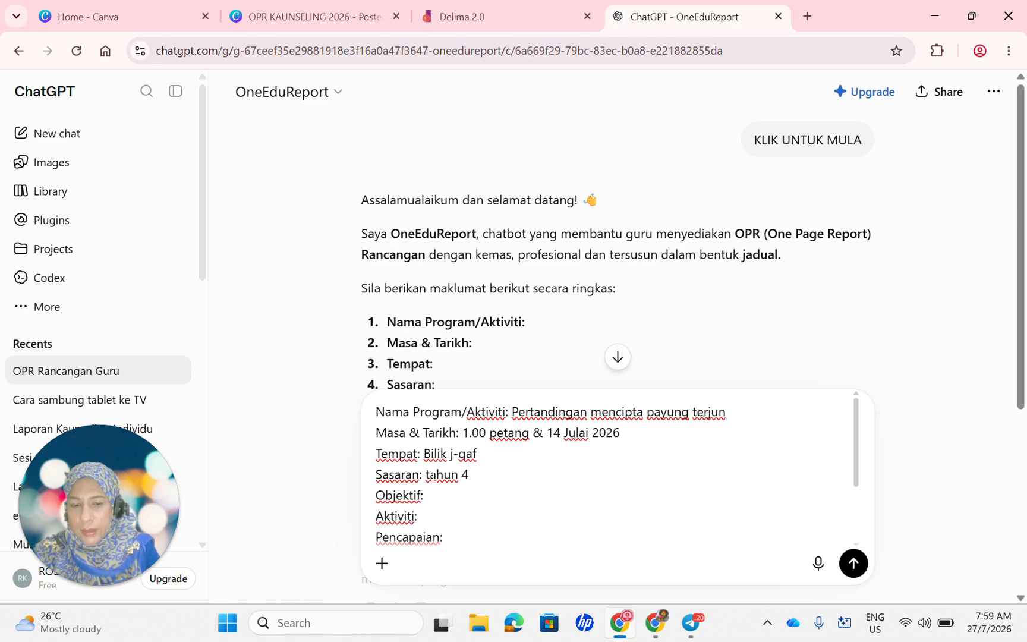
type(",5 dan 6")
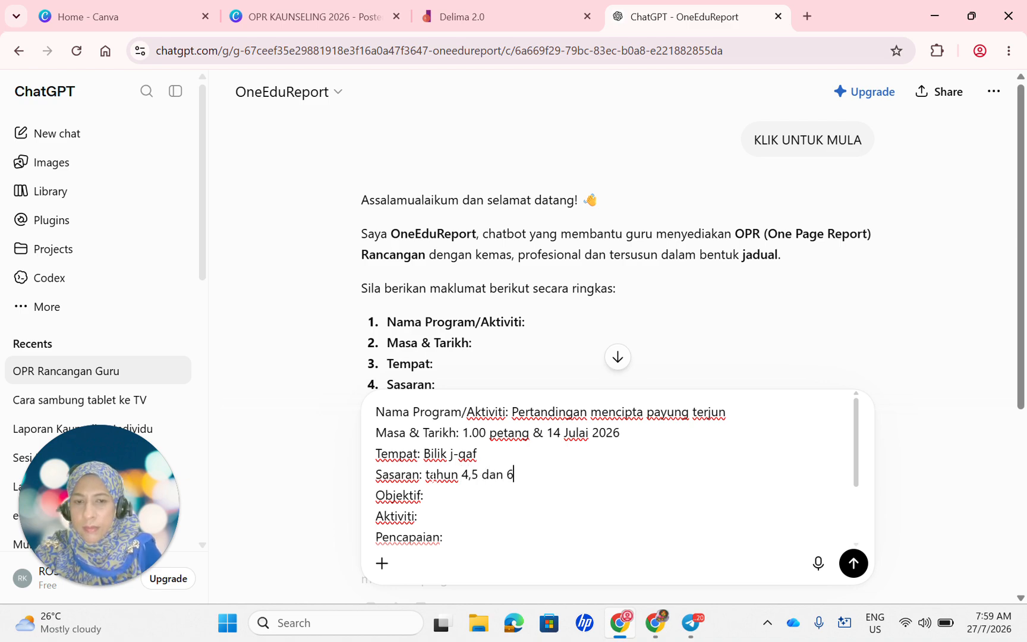
Fill in both Objektif and Aktiviti in the message with "Minta diberikan"
left_click(423, 495)
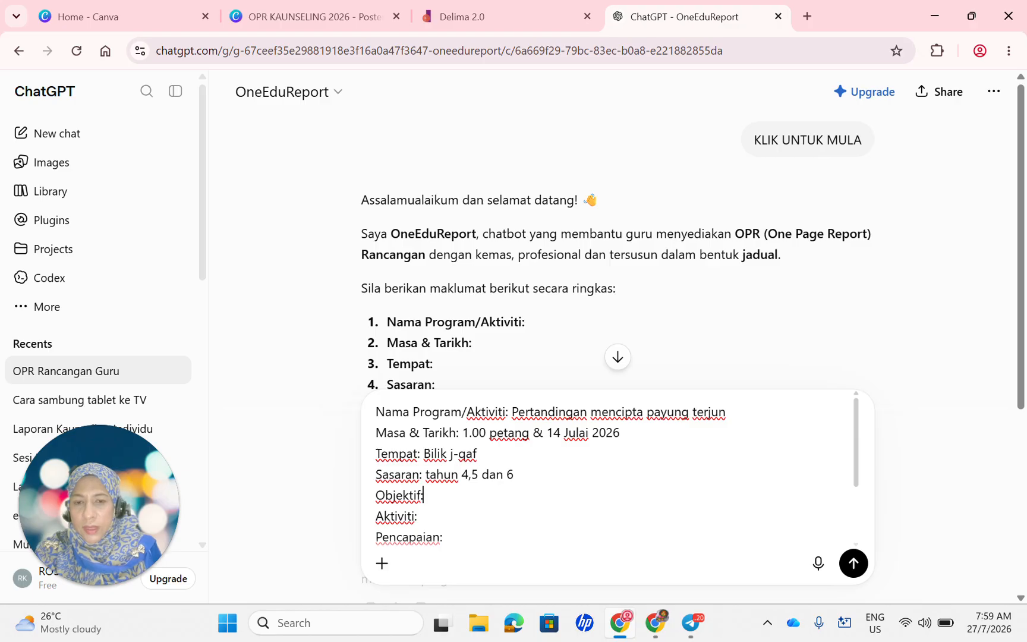
type("Minta ")
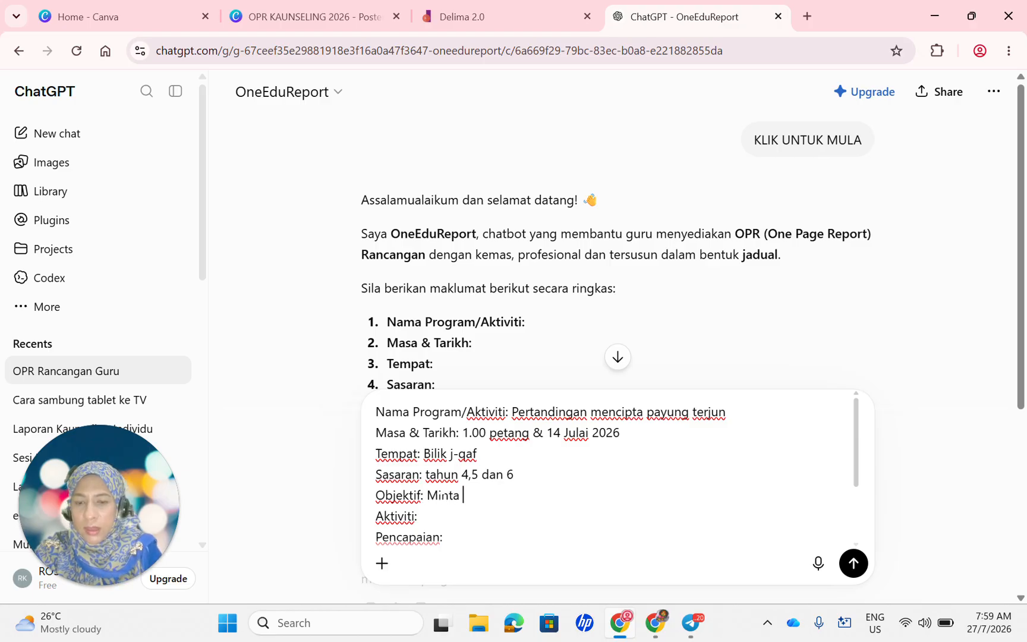
type("diberikan")
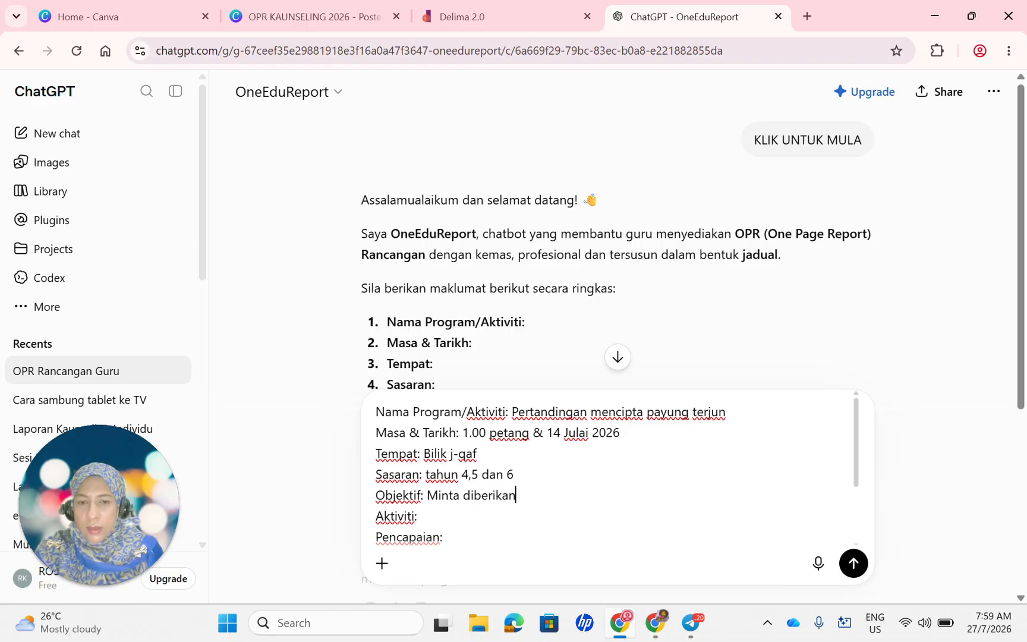
left_click(418, 516)
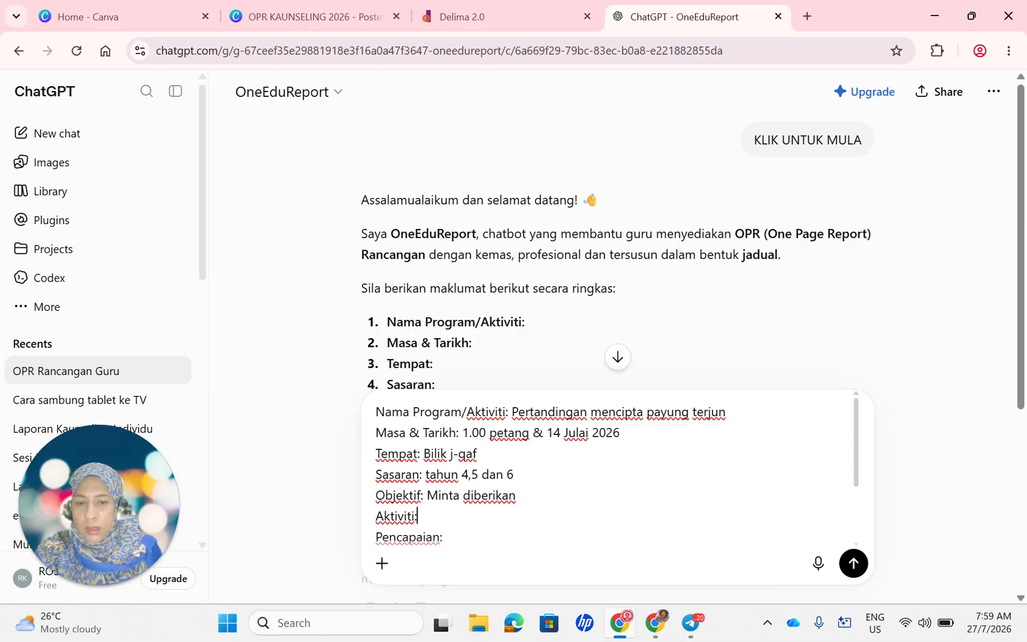
type("Minta d")
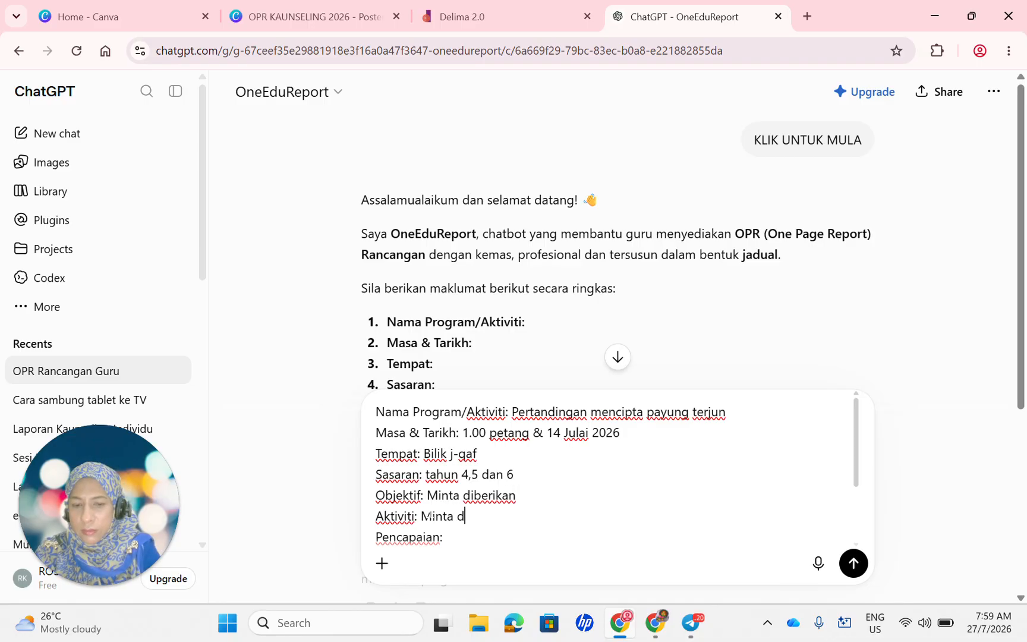
type("iberikan")
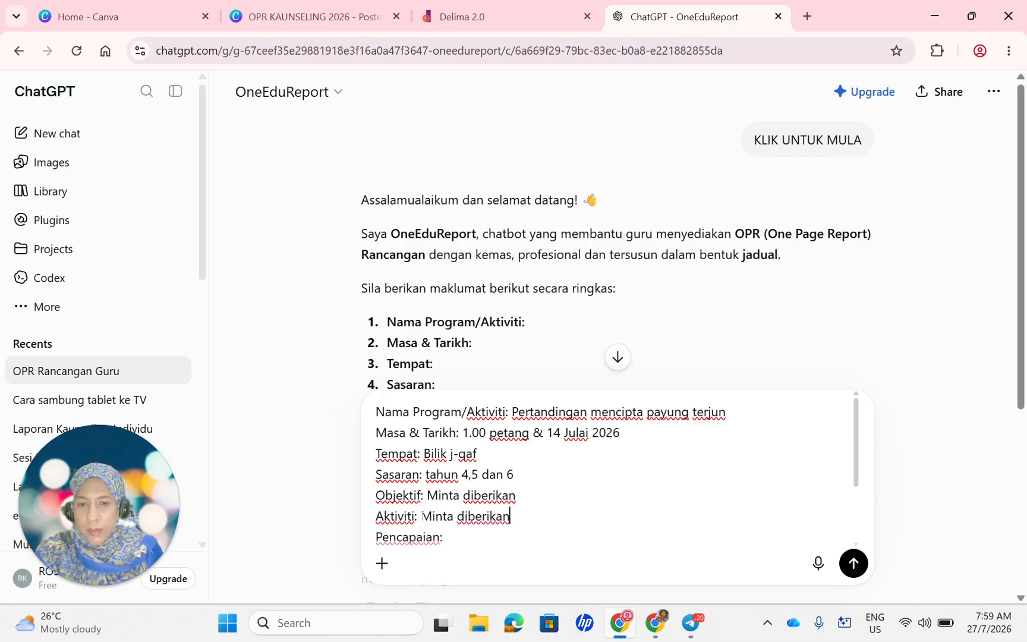
Copy "Minta diberikan" from the Aktiviti line to Pencapaian, Kekuatan and Kelemahan, and send the message to OneEduReport
left_click_drag(422, 517, 510, 517)
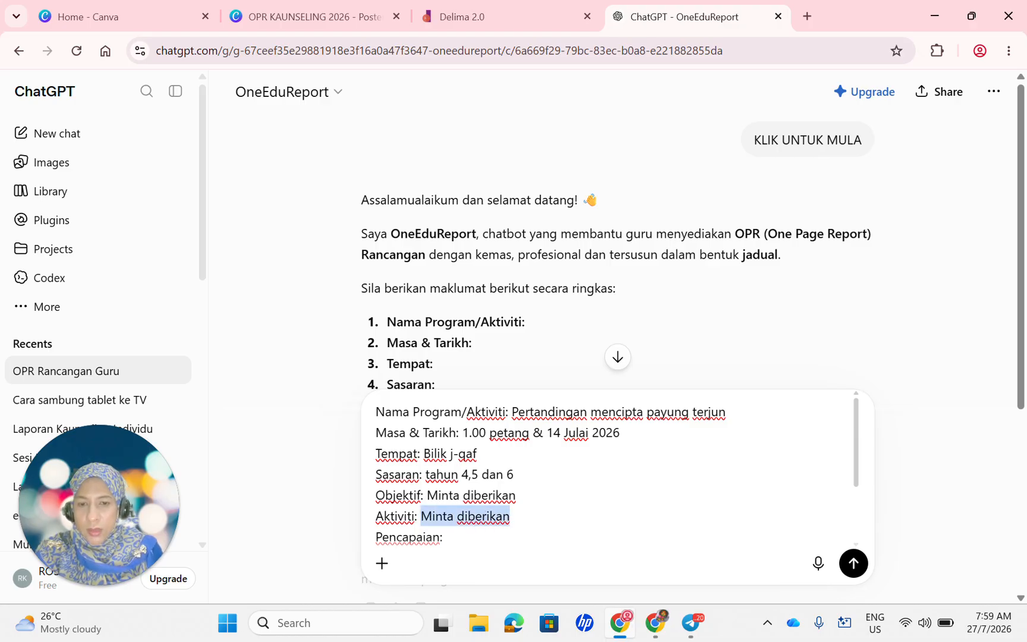
right_click(483, 516)
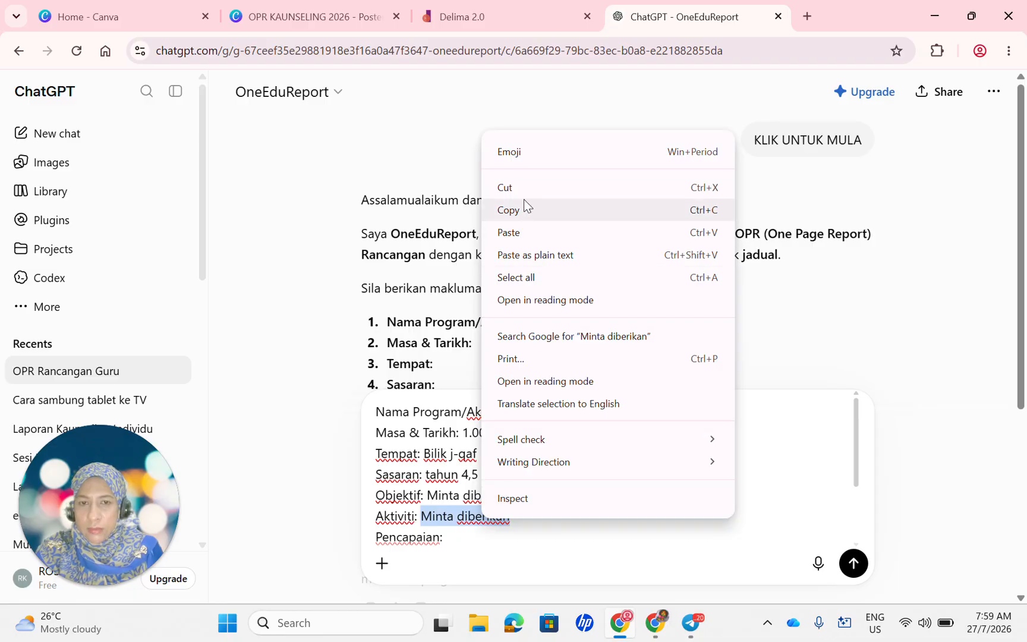
left_click(525, 209)
left_click(471, 538)
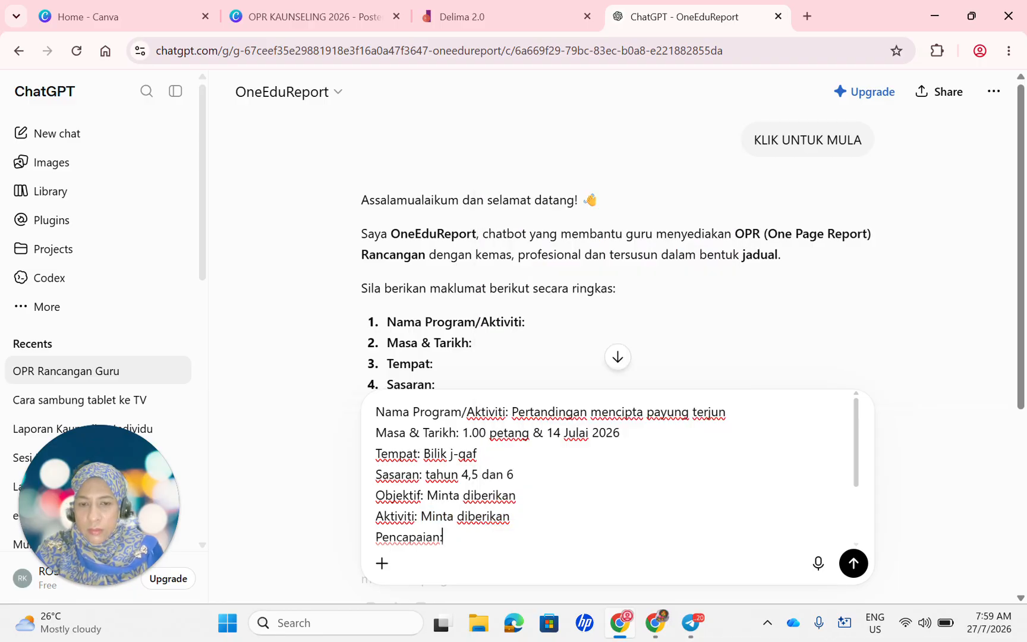
right_click(470, 538)
left_click(541, 367)
scroll(543, 368, "down", 4)
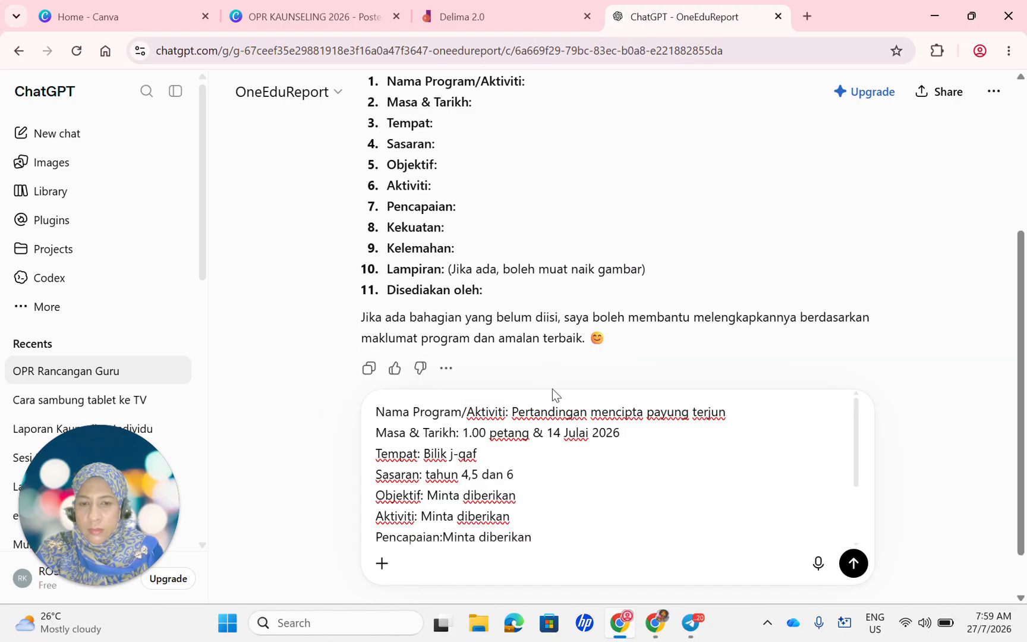
scroll(550, 410, "down", 2)
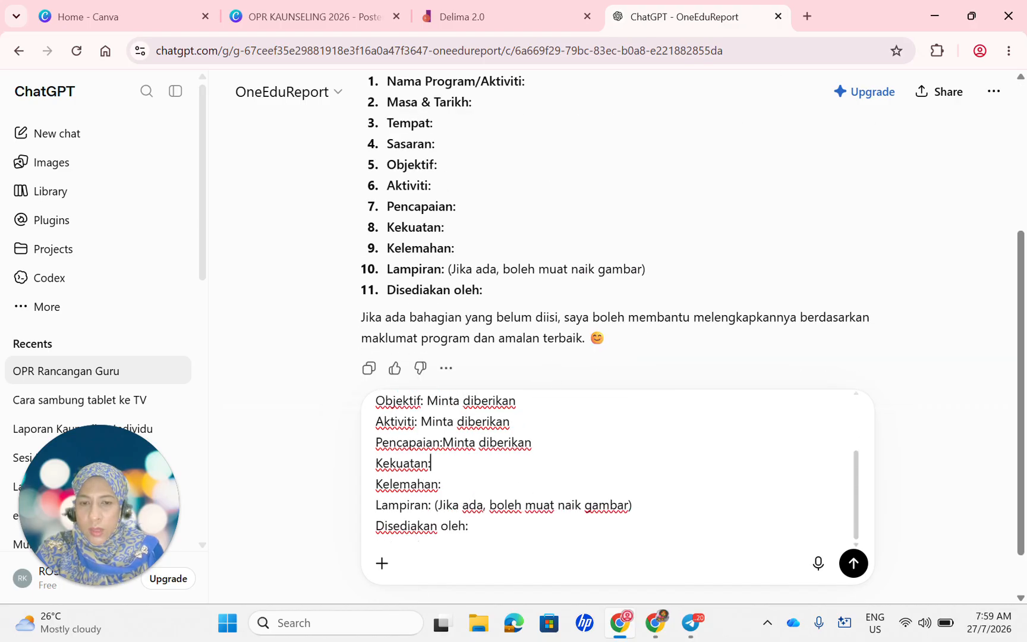
right_click(463, 464)
left_click(476, 281)
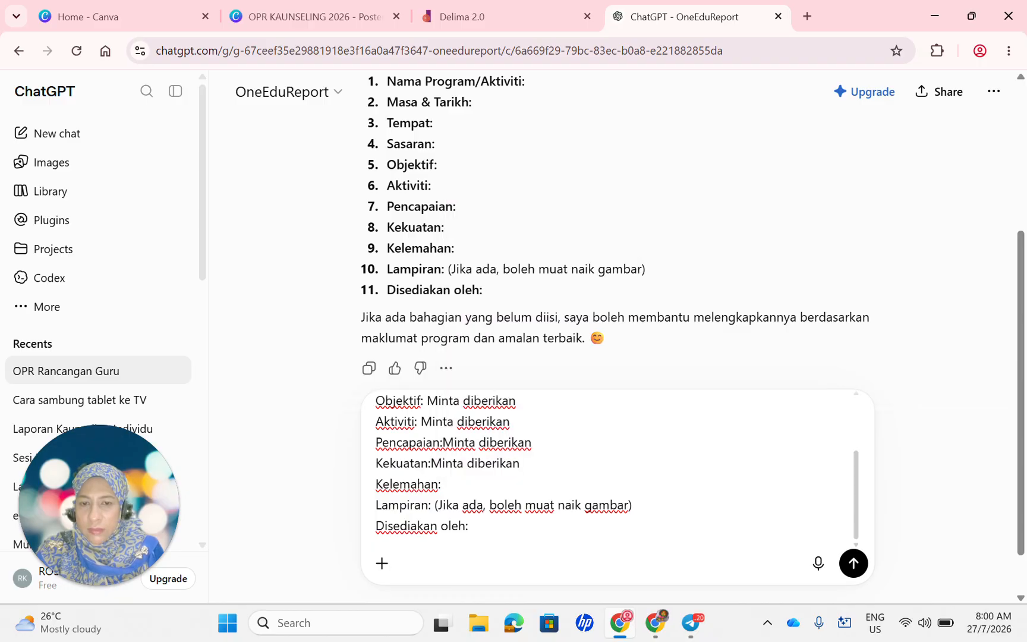
right_click(459, 485)
left_click(492, 300)
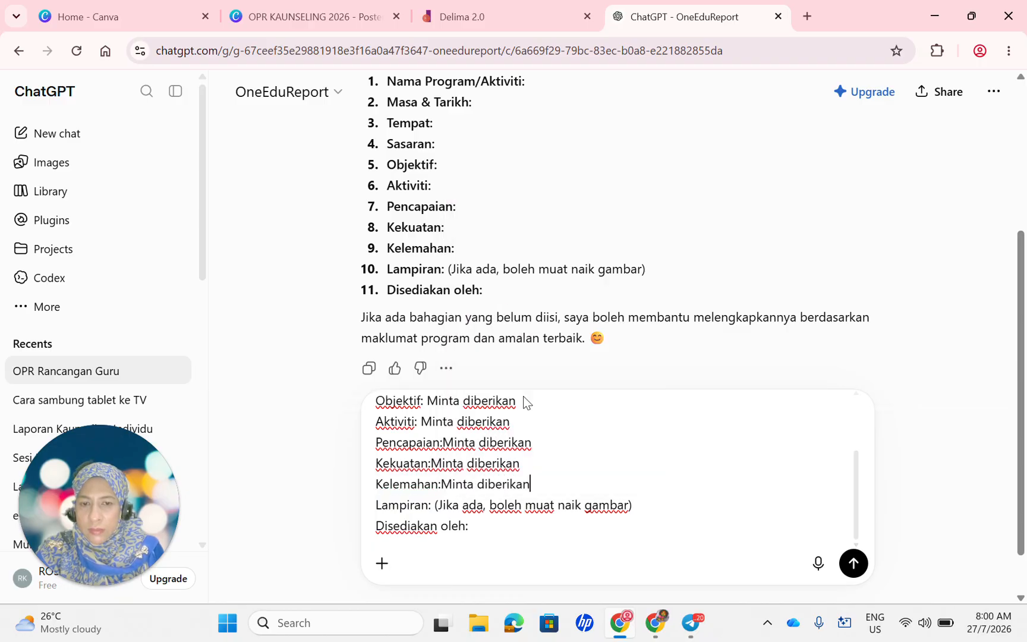
left_click(853, 562)
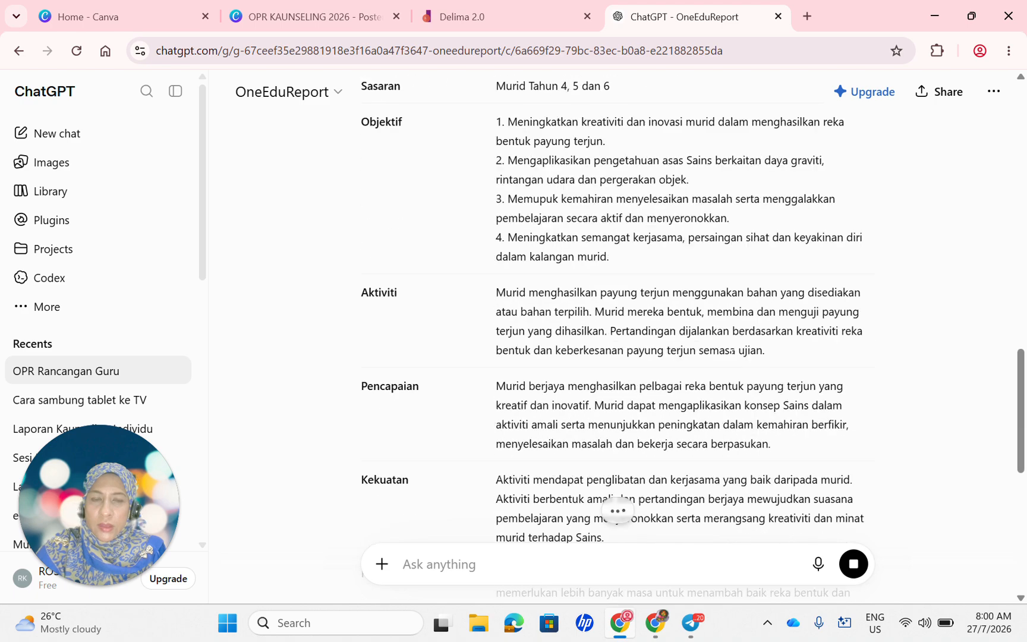
Copy the reply's first Objektif point over the first OBJEKTIF line in the Canva report and move that text slightly up
scroll(726, 349, "up", 2)
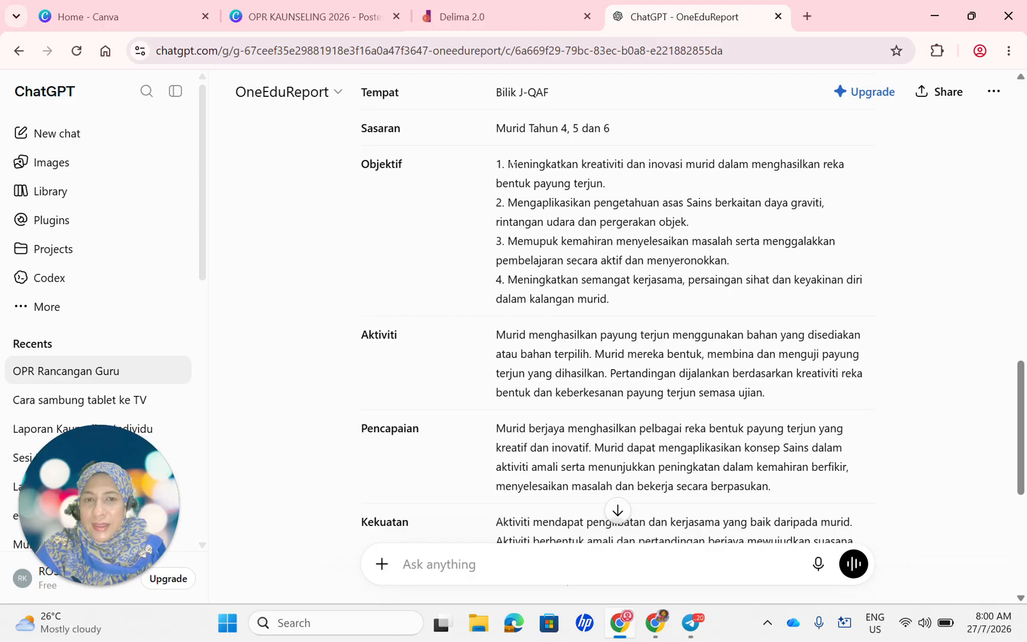
left_click_drag(509, 164, 618, 184)
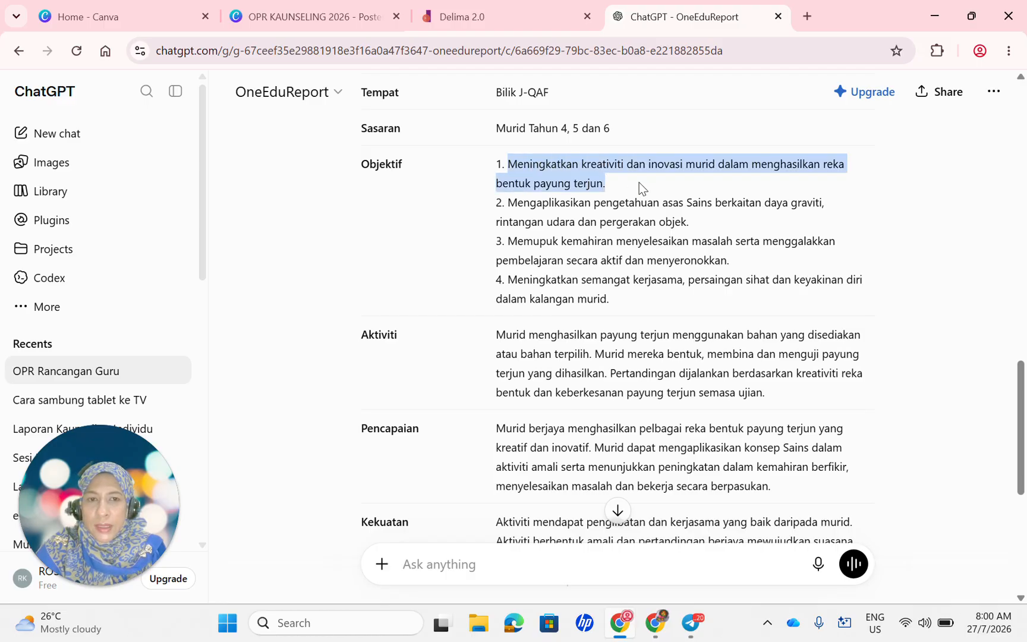
right_click(578, 179)
left_click(609, 195)
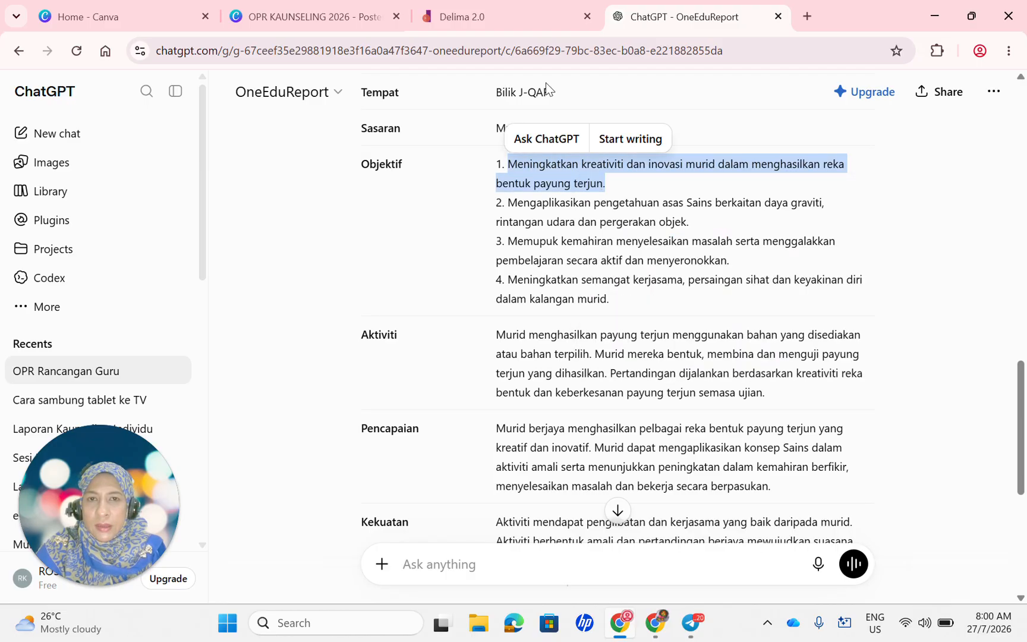
left_click(333, 18)
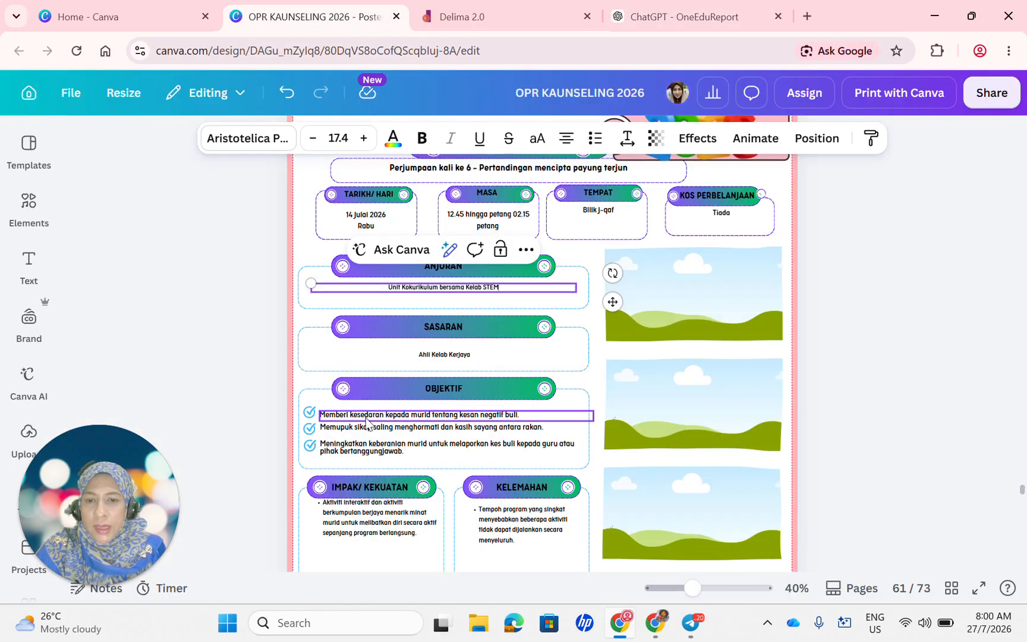
double_click(342, 414)
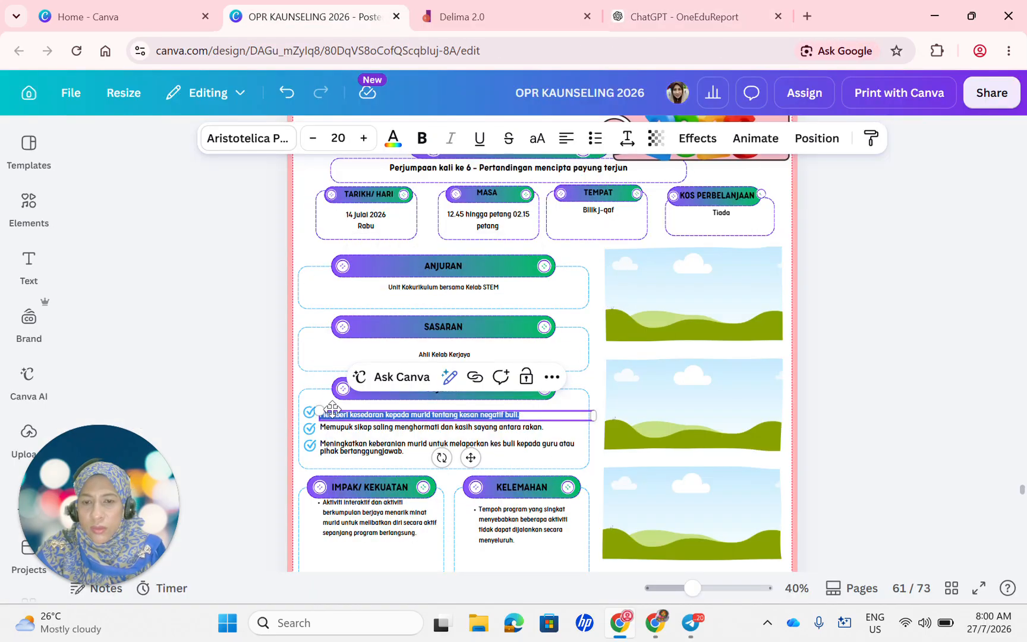
key("ctrl+v")
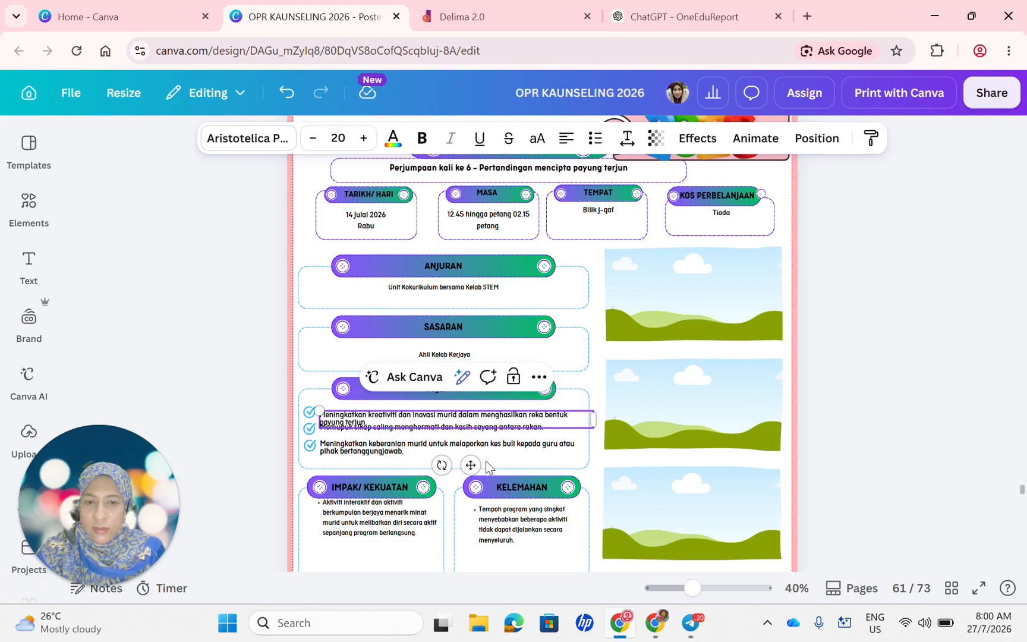
left_click(594, 249)
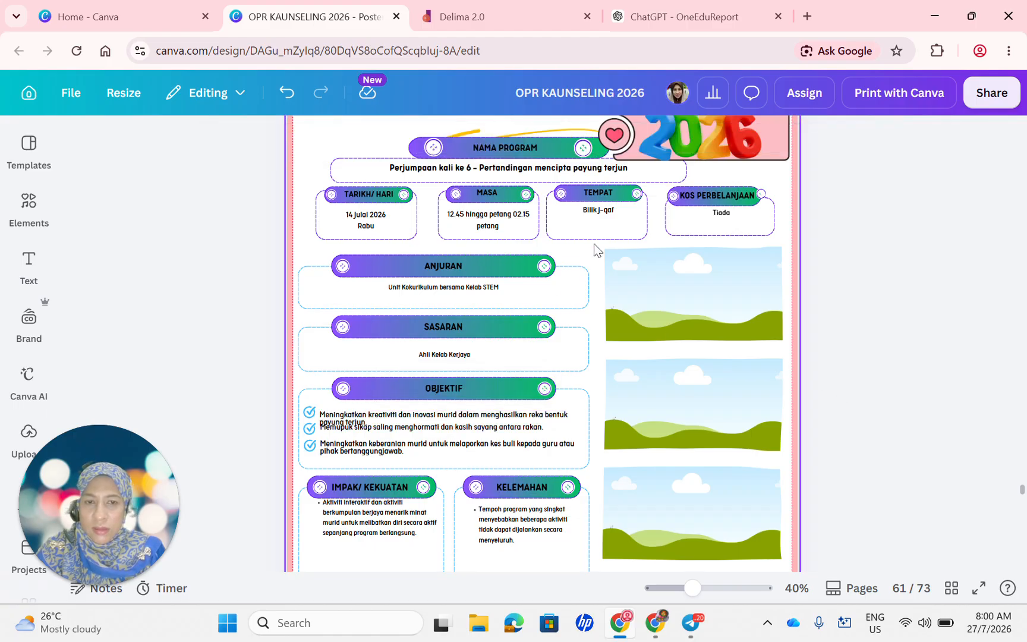
left_click_drag(464, 416, 463, 407)
Replace the second OBJEKTIF line in the Canva report with the second Objektif point copied from the OneEduReport reply
double_click(422, 427)
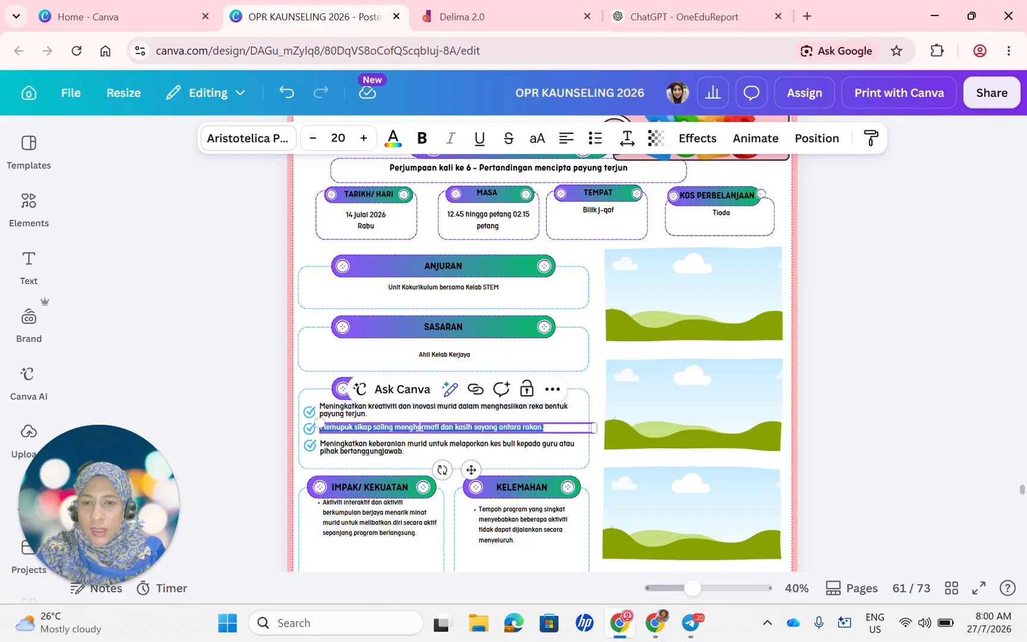
left_click(705, 18)
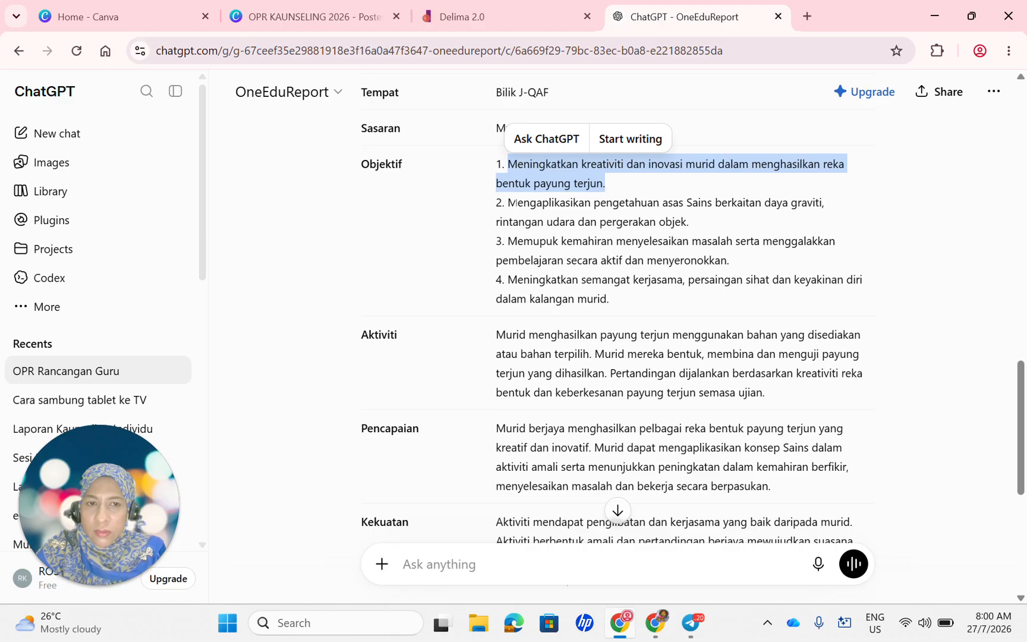
left_click_drag(508, 202, 680, 221)
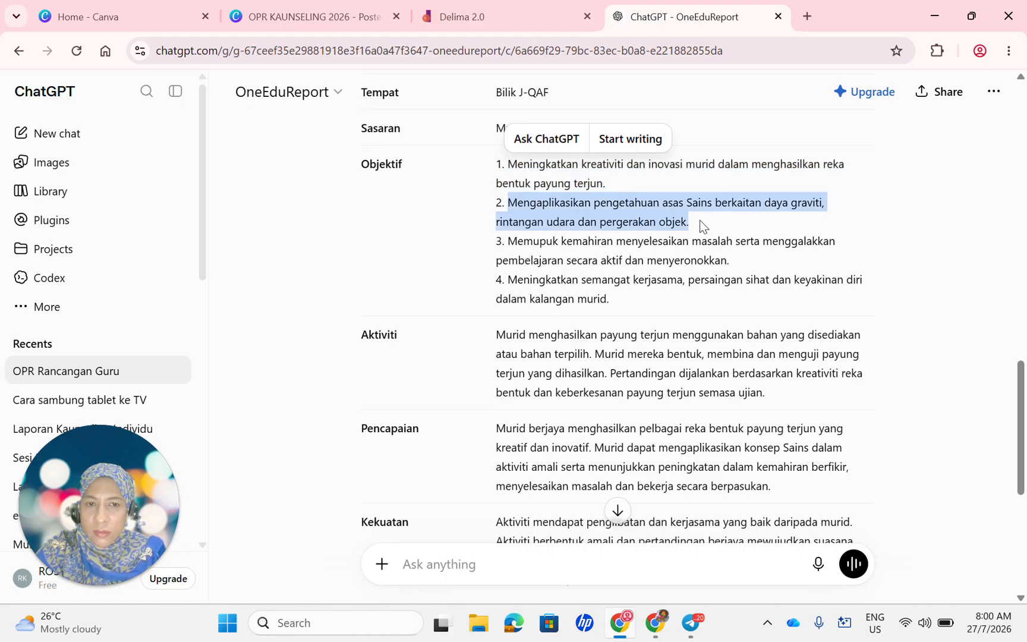
right_click(651, 213)
left_click(316, 227)
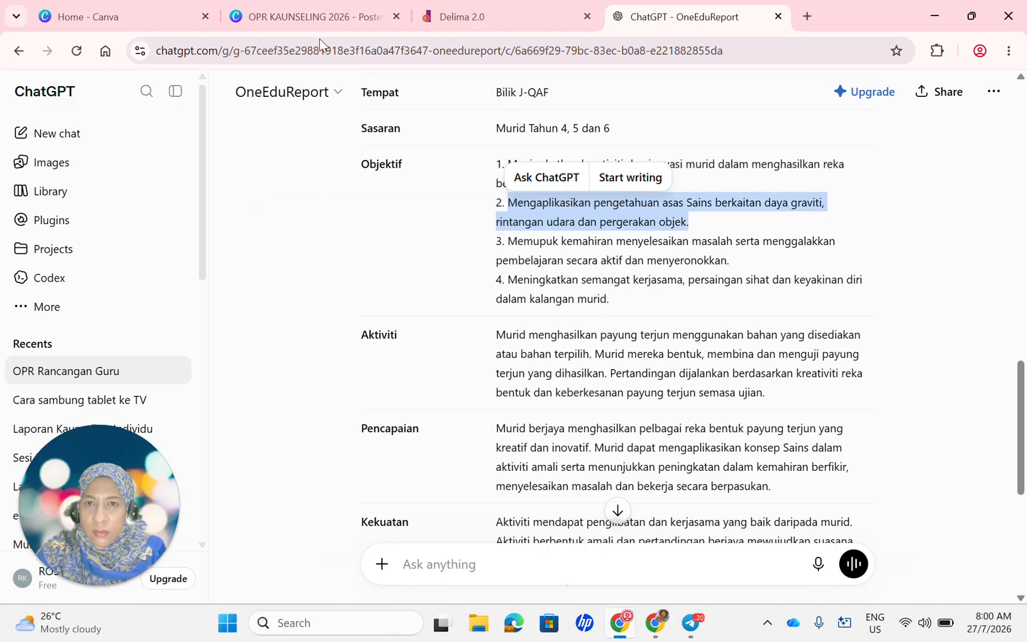
left_click(316, 17)
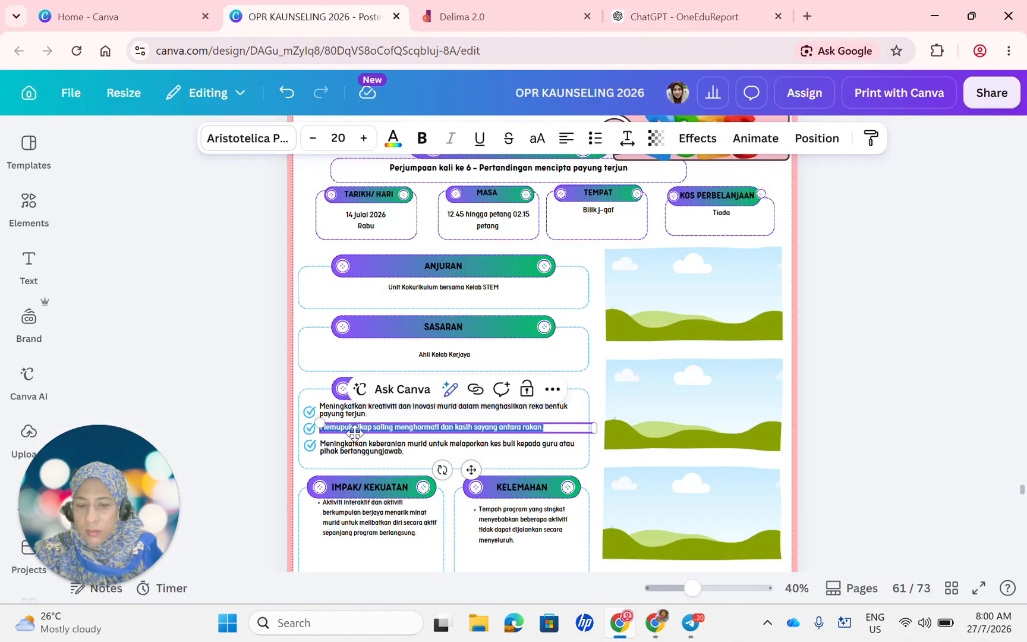
key("ctrl+v")
Move the third OBJEKTIF line slightly down and replace its text with the fourth Objektif point from the OneEduReport reply
left_click(374, 452)
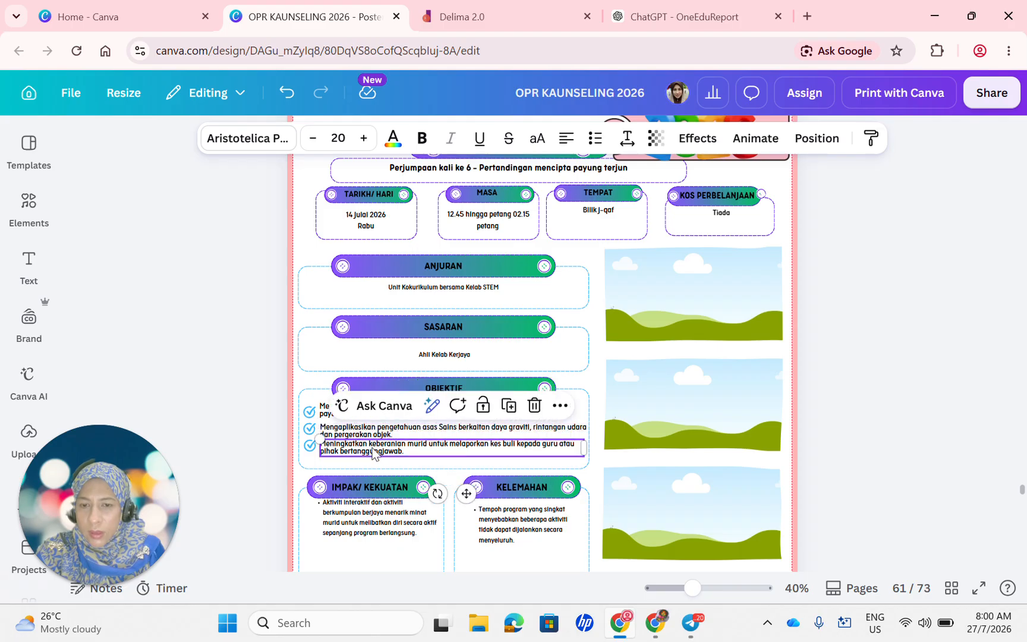
left_click_drag(372, 448, 371, 454)
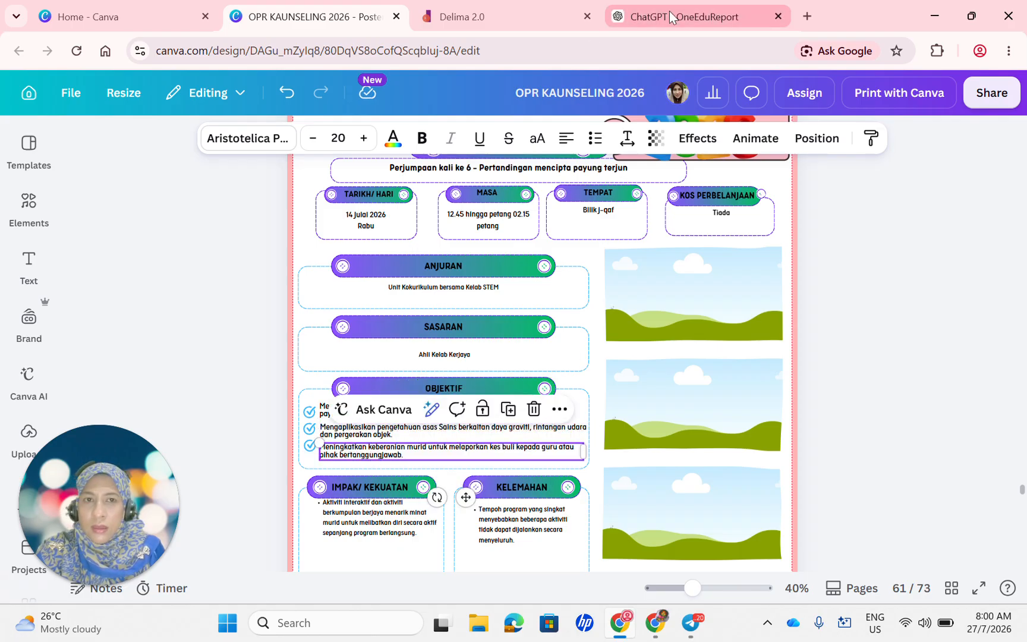
left_click(669, 14)
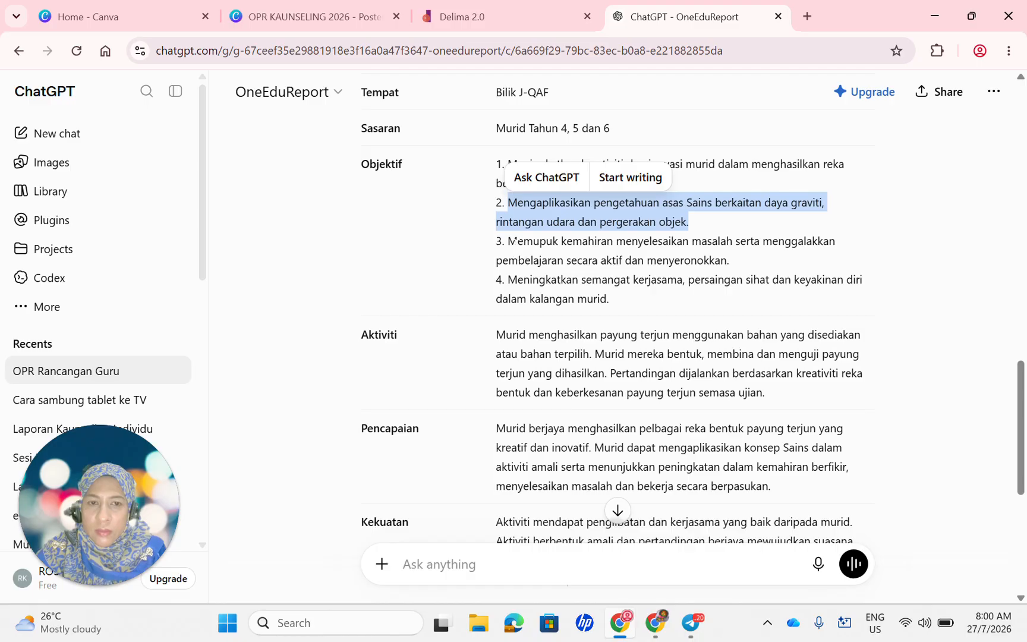
left_click_drag(507, 241, 524, 240)
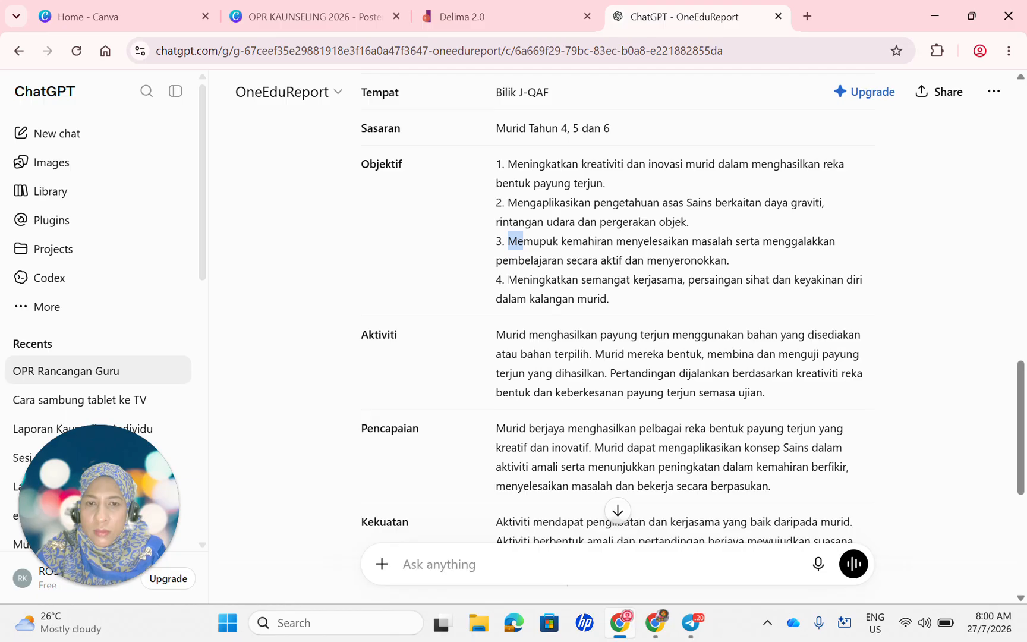
left_click_drag(509, 279, 633, 294)
right_click(577, 291)
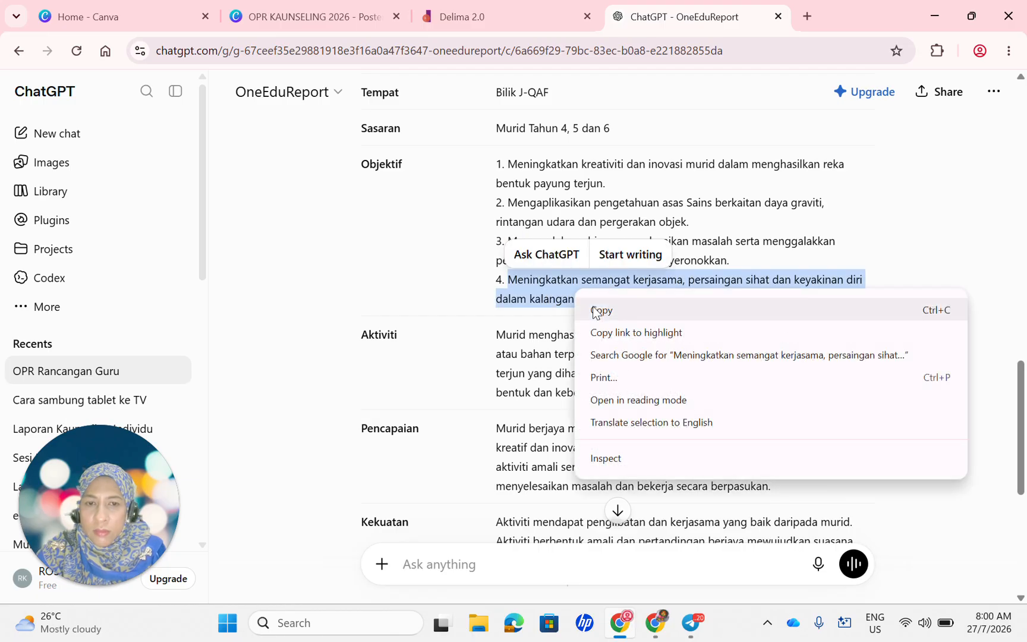
left_click(601, 310)
left_click(337, 16)
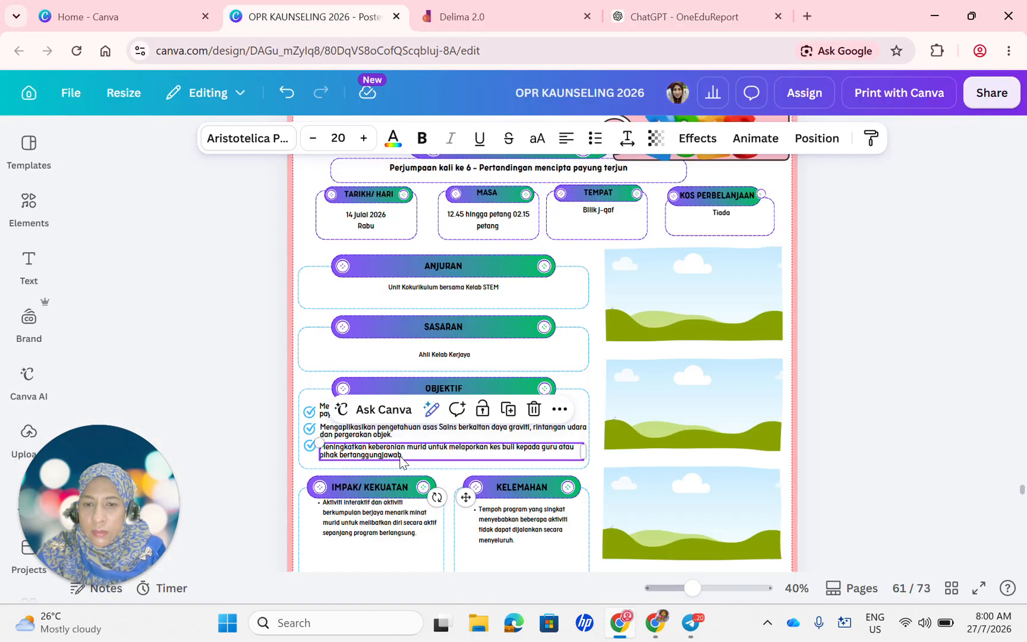
double_click(413, 450)
key("ctrl+v")
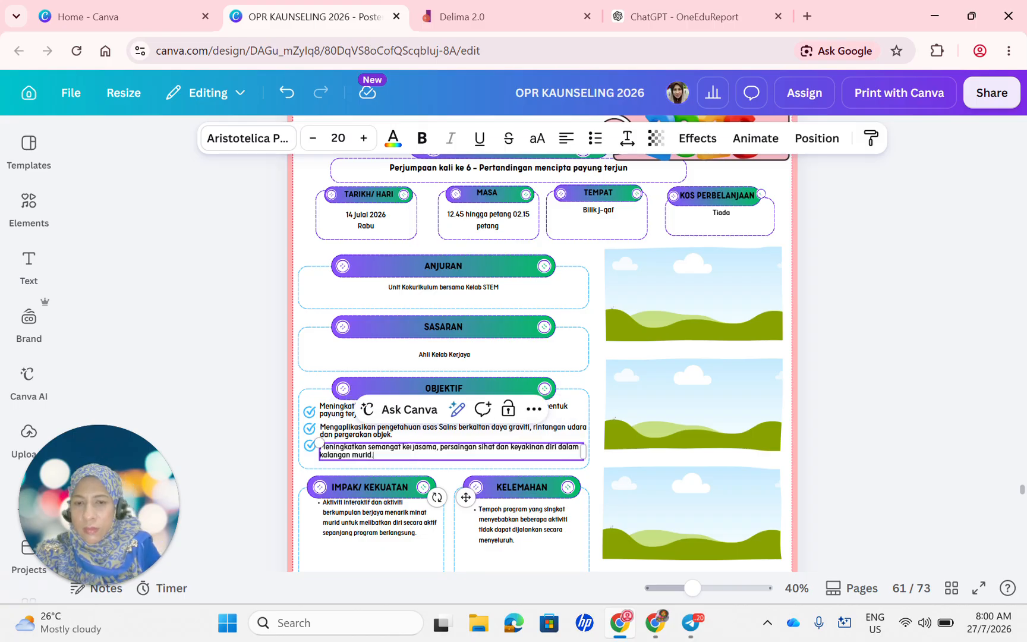
Replace the IMPAK/ KEKUATAN text in the Canva report with the Kekuatan paragraph from the OneEduReport reply
left_click(419, 538)
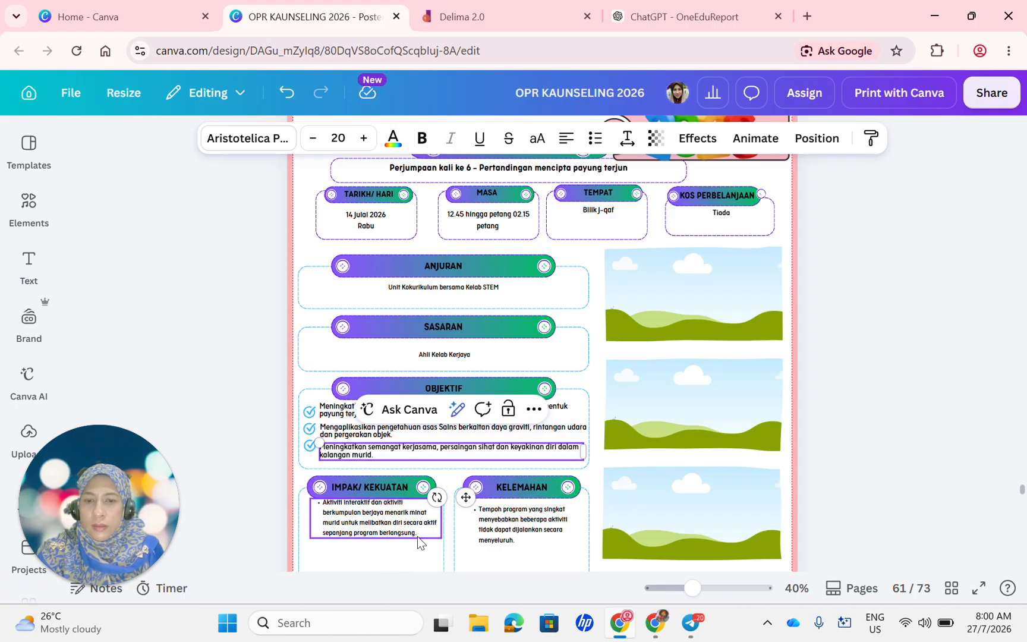
double_click(418, 538)
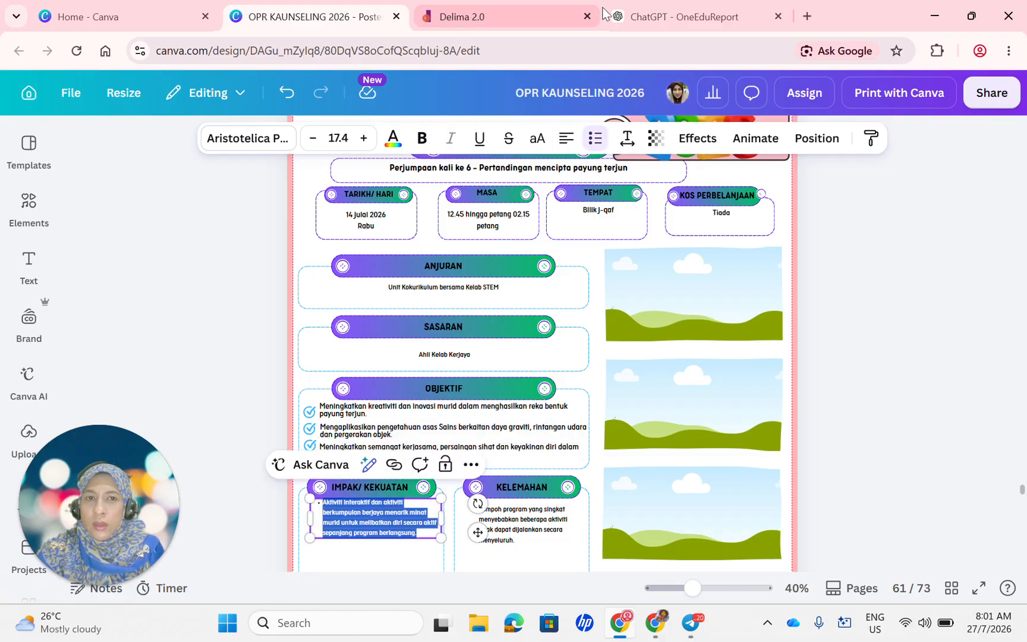
left_click(669, 23)
scroll(494, 407, "down", 3)
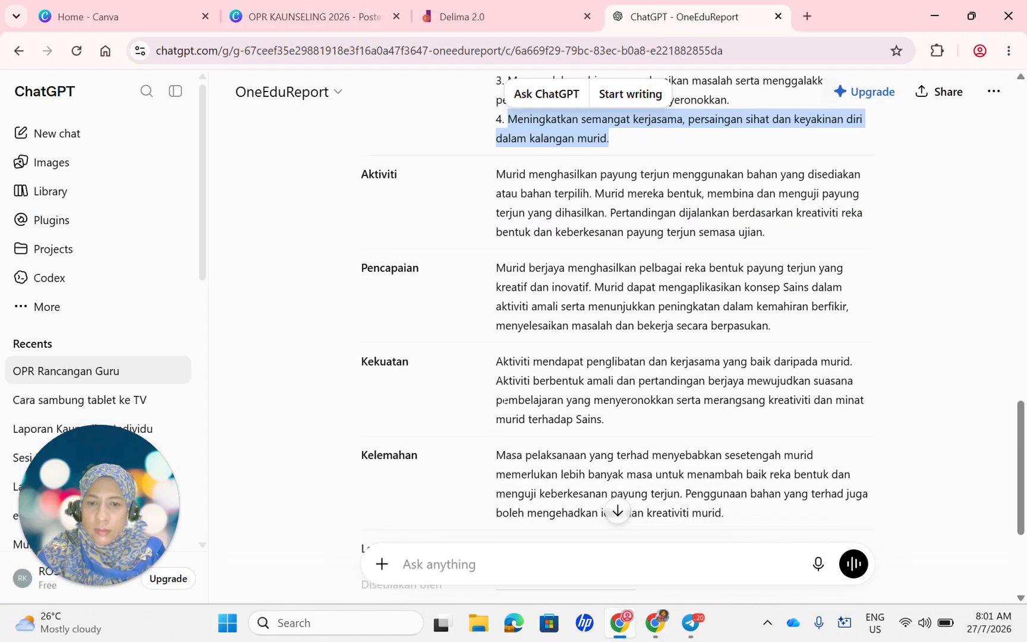
left_click_drag(497, 361, 686, 416)
right_click(558, 377)
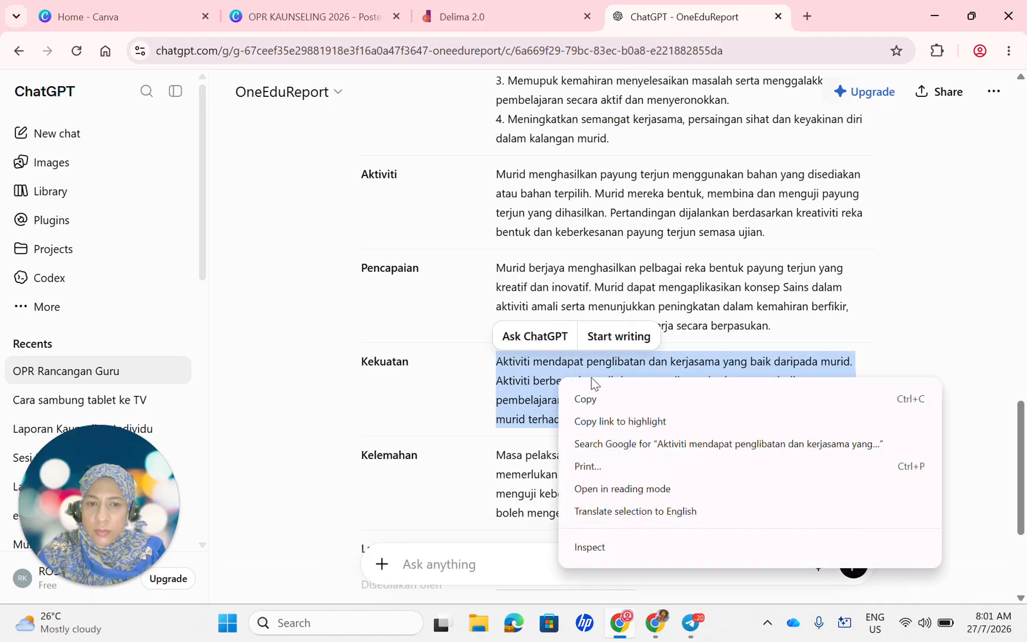
left_click(590, 402)
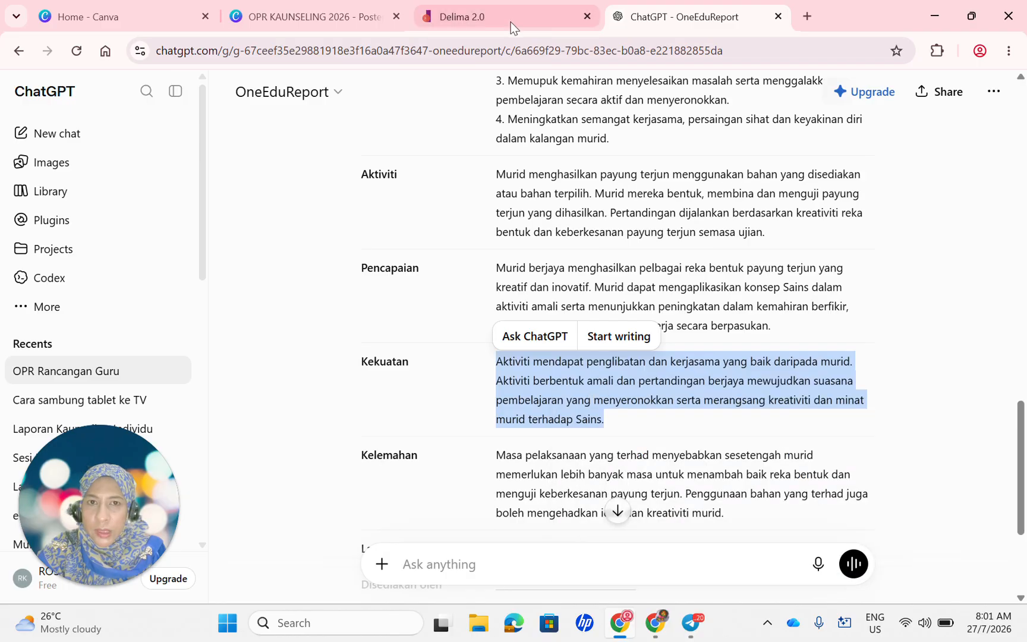
left_click(316, 14)
key("ctrl+v")
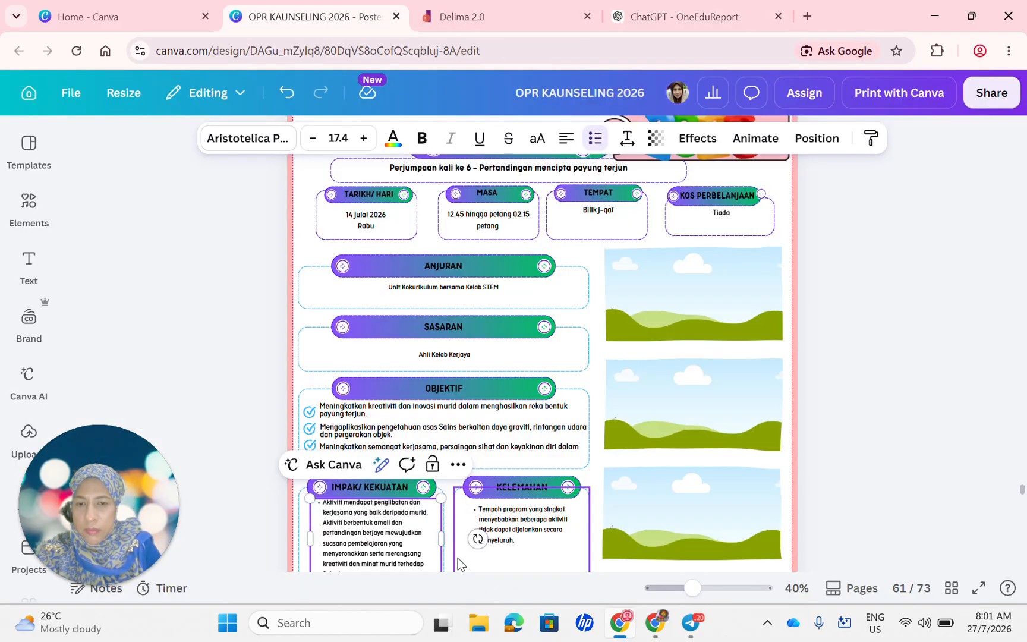
Replace the KELEMAHAN text in the Canva report with the reply's Kelemahan paragraph and widen its text box slightly to fit the frame
left_click(527, 535)
double_click(527, 535)
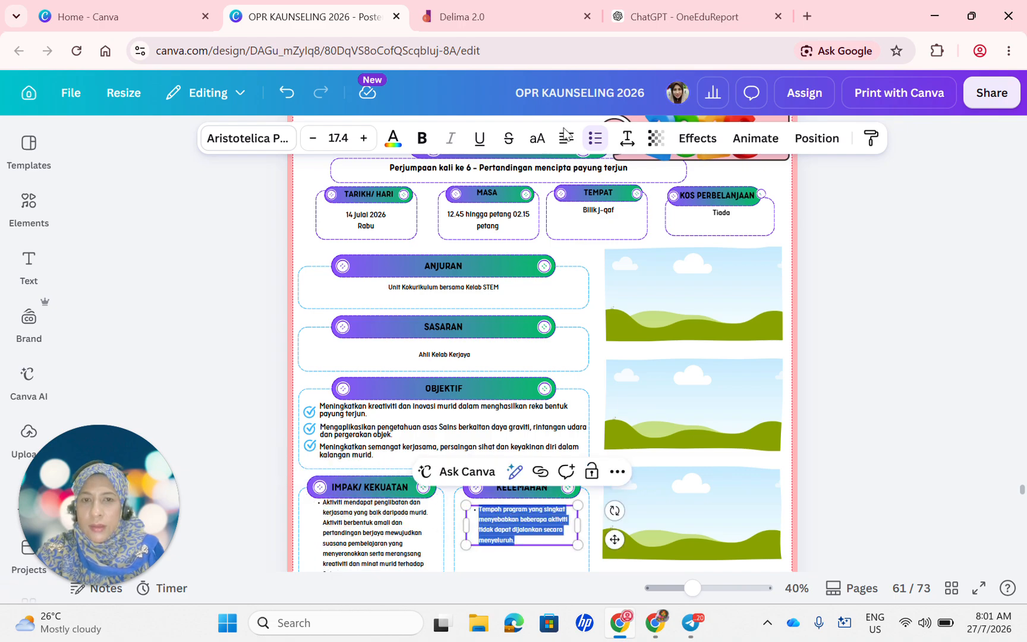
left_click(683, 16)
scroll(556, 468, "down", 3)
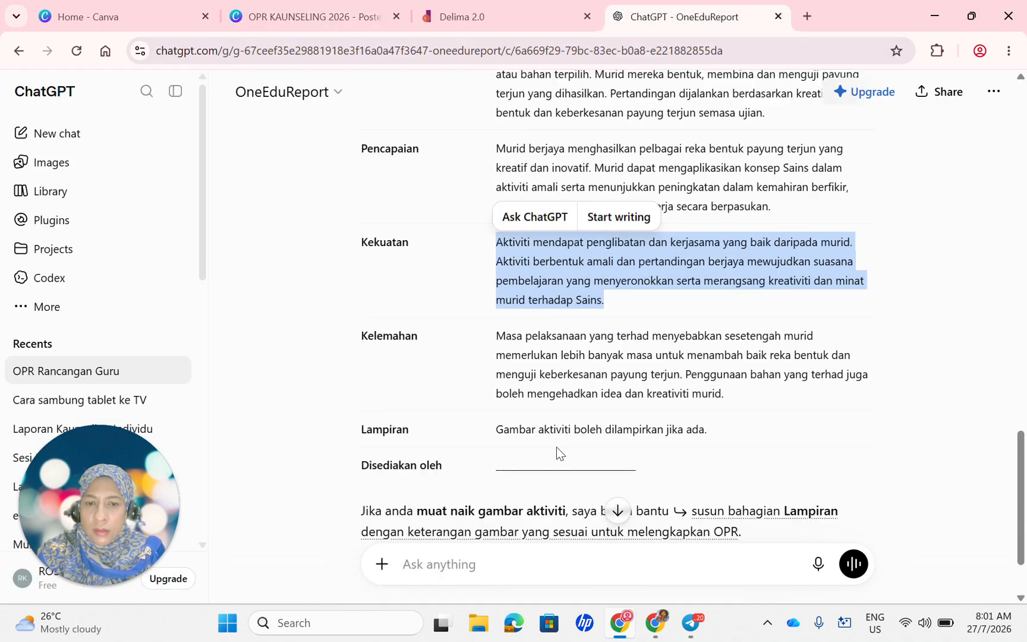
left_click_drag(497, 294, 751, 352)
right_click(645, 338)
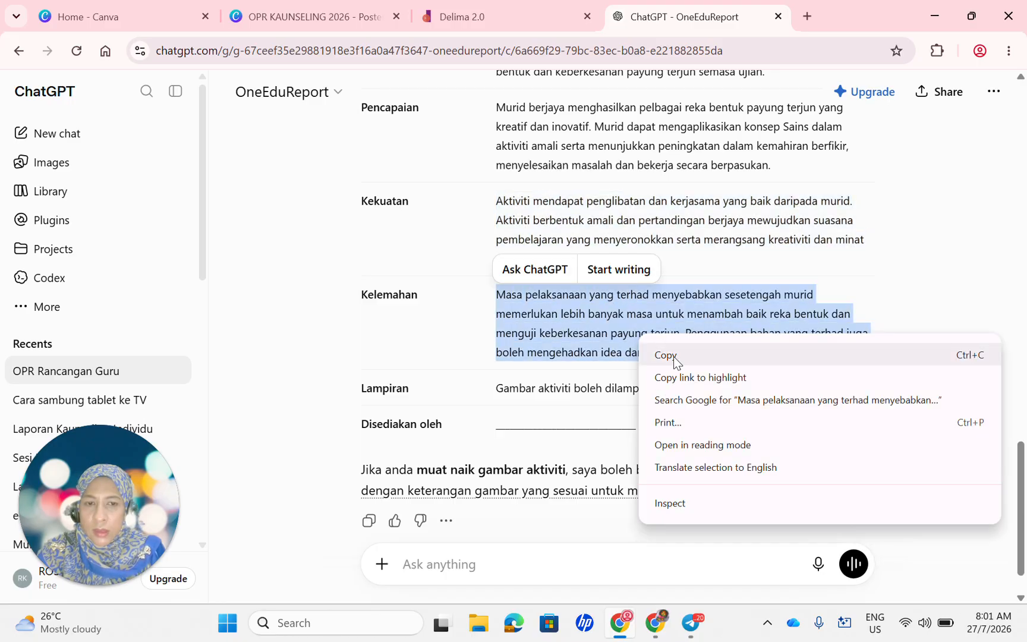
left_click(672, 355)
left_click(330, 18)
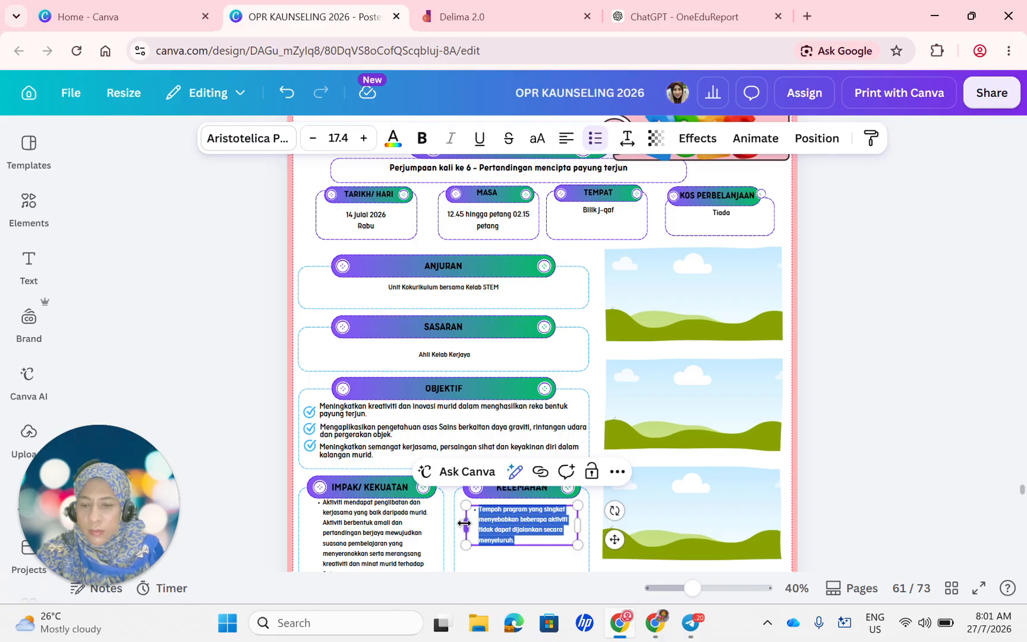
key("ctrl+v")
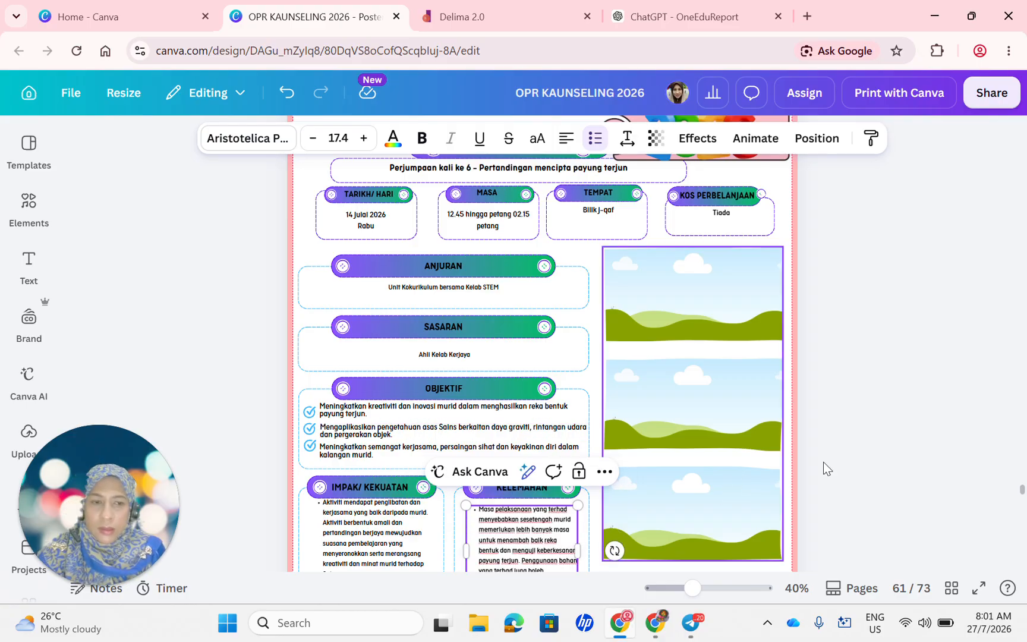
scroll(832, 464, "down", 2)
scroll(832, 463, "down", 1)
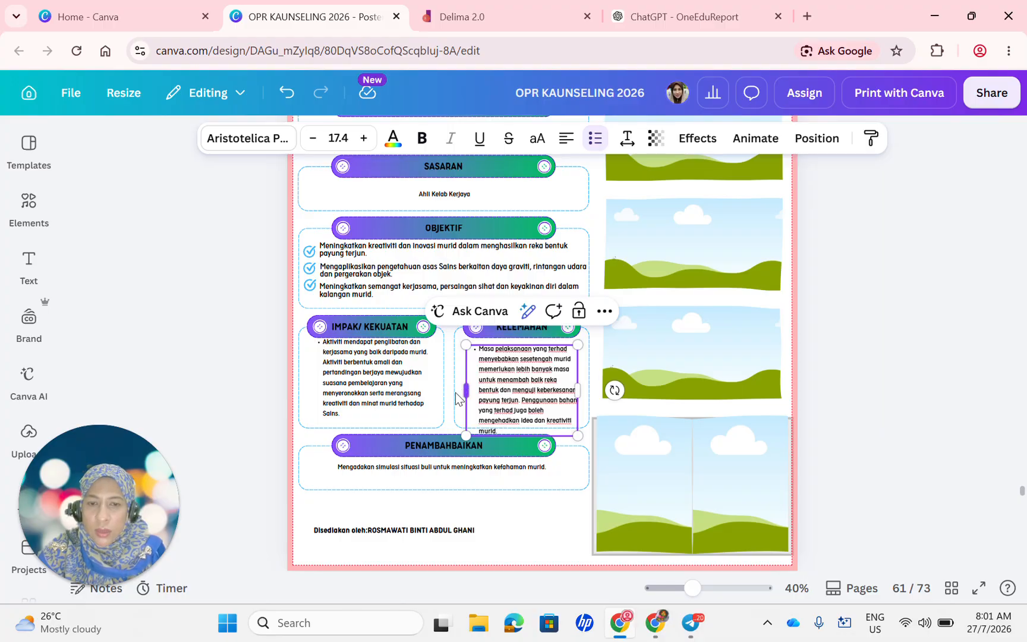
left_click_drag(466, 390, 457, 391)
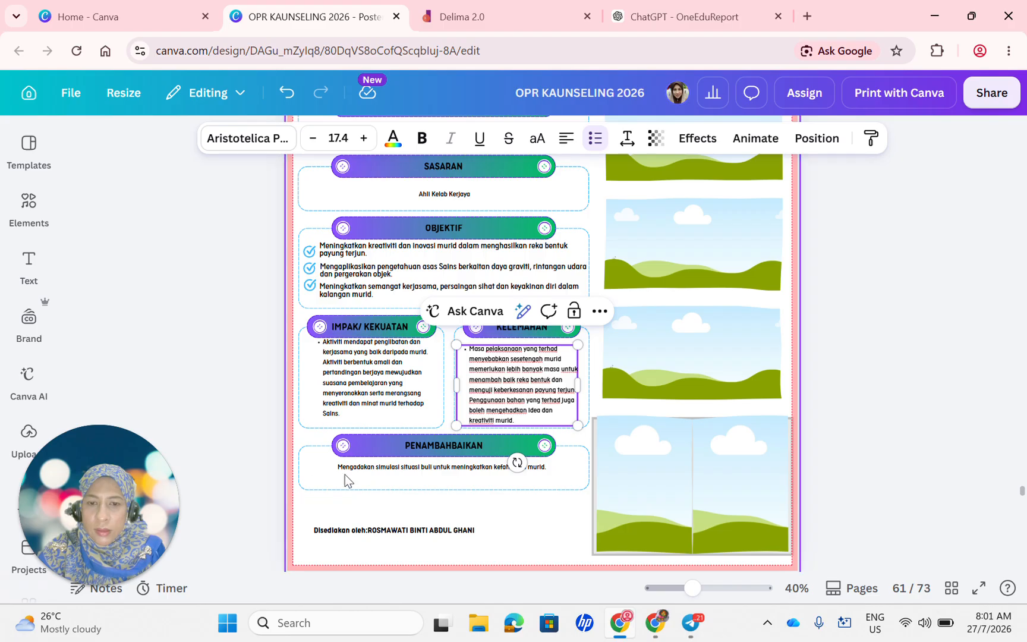
Select the report's PENAMBAHBAIKAN text for replacement and ask the OneEduReport chat in ChatGPT "Minta masukkan penambahbaikan bagi aktiviti di atas"
double_click(392, 469)
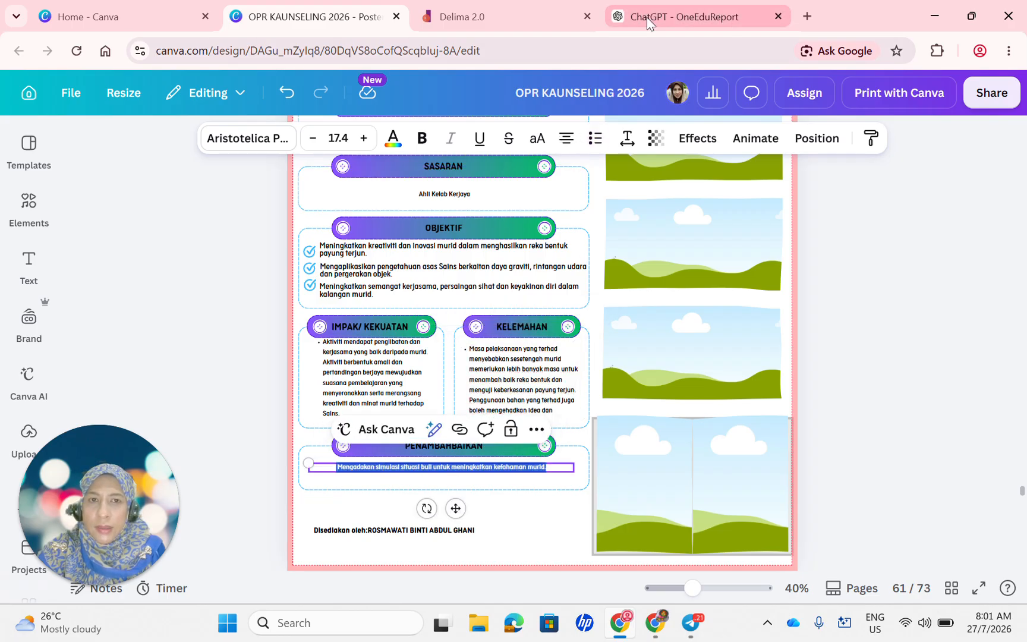
left_click(683, 17)
scroll(436, 386, "down", 2)
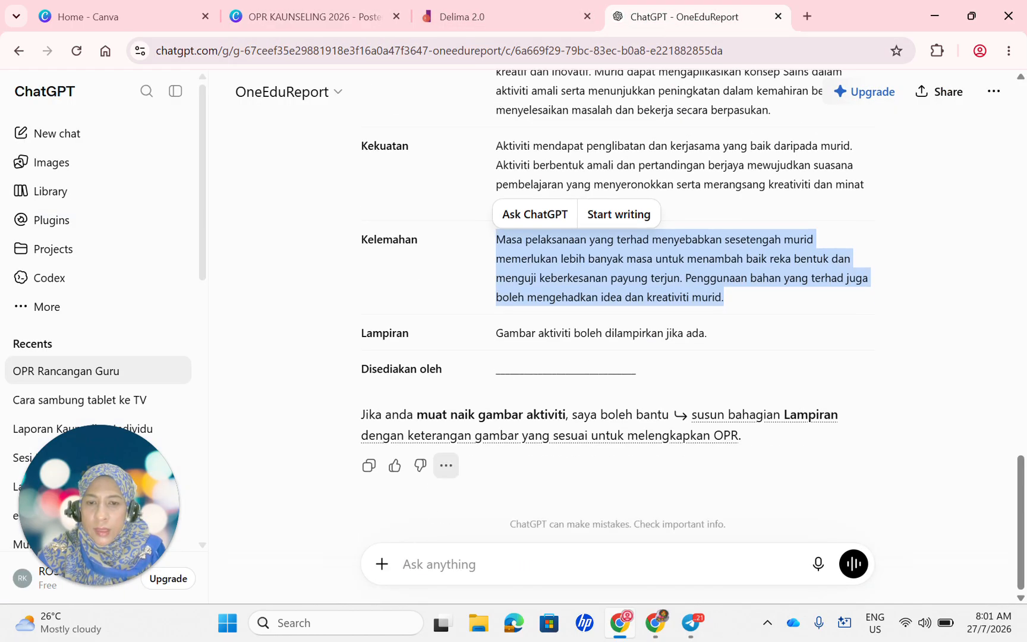
left_click(443, 564)
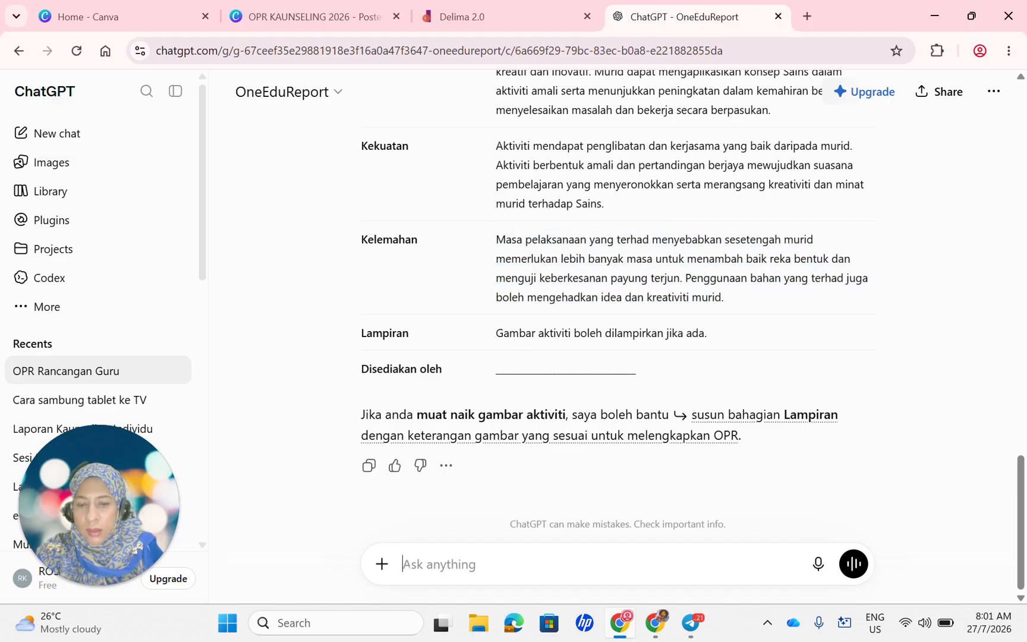
type("Minta mas")
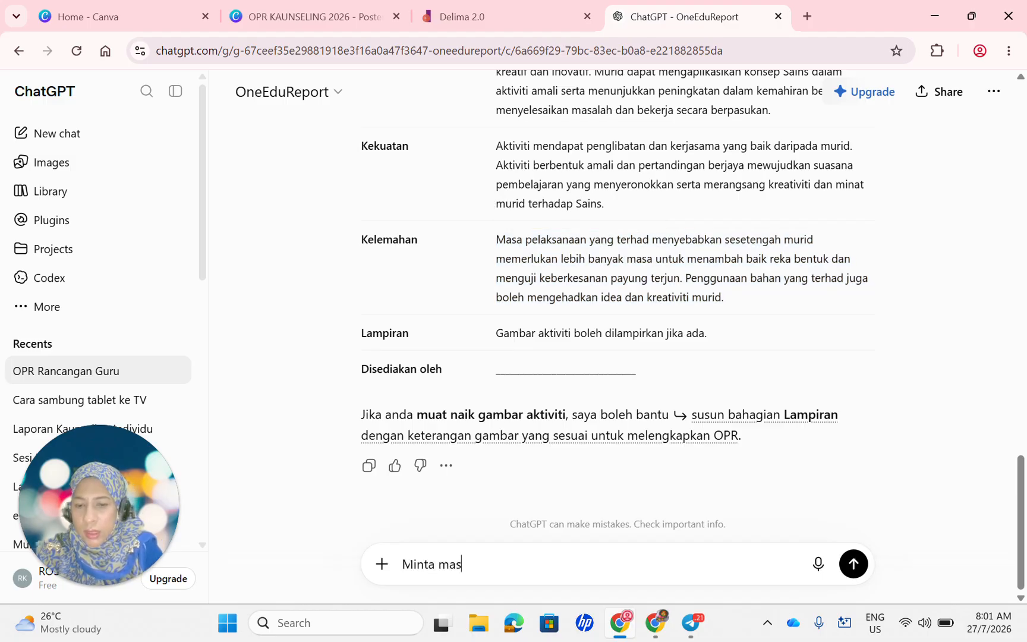
type("ukkan p")
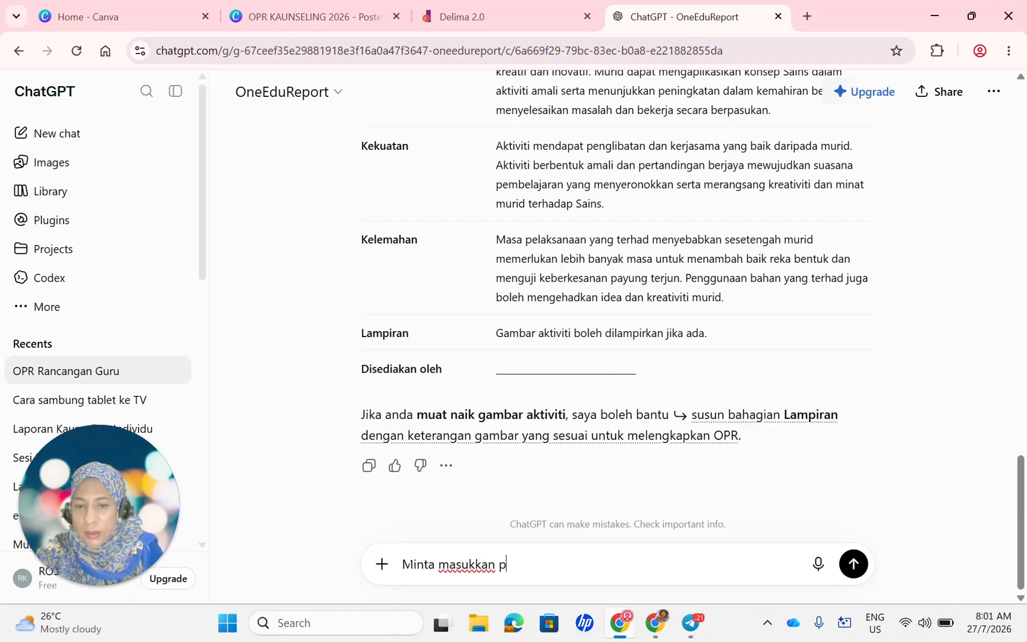
type("enambah")
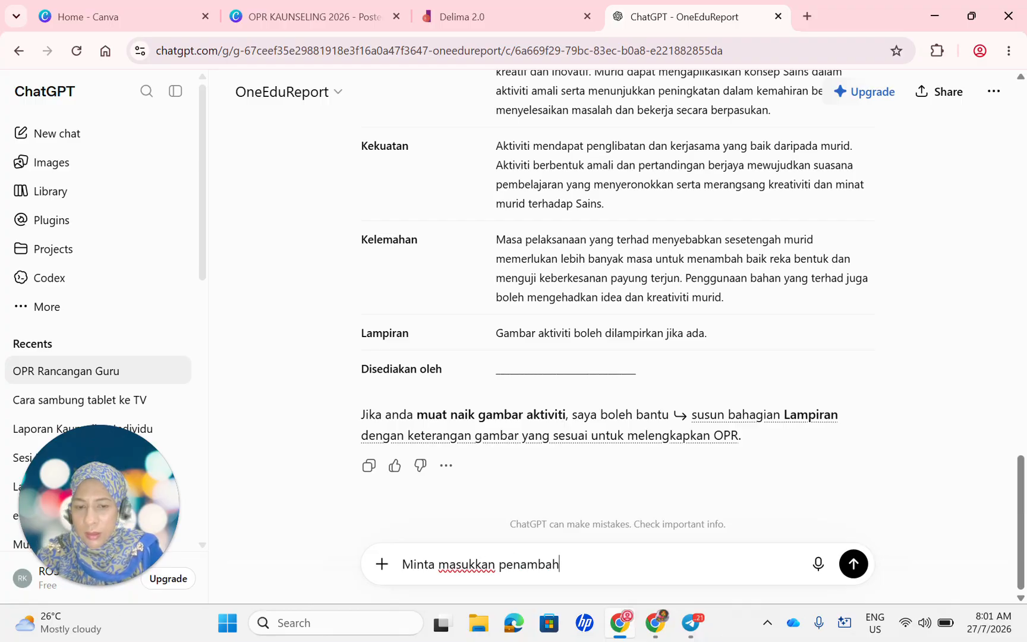
type("baikan b")
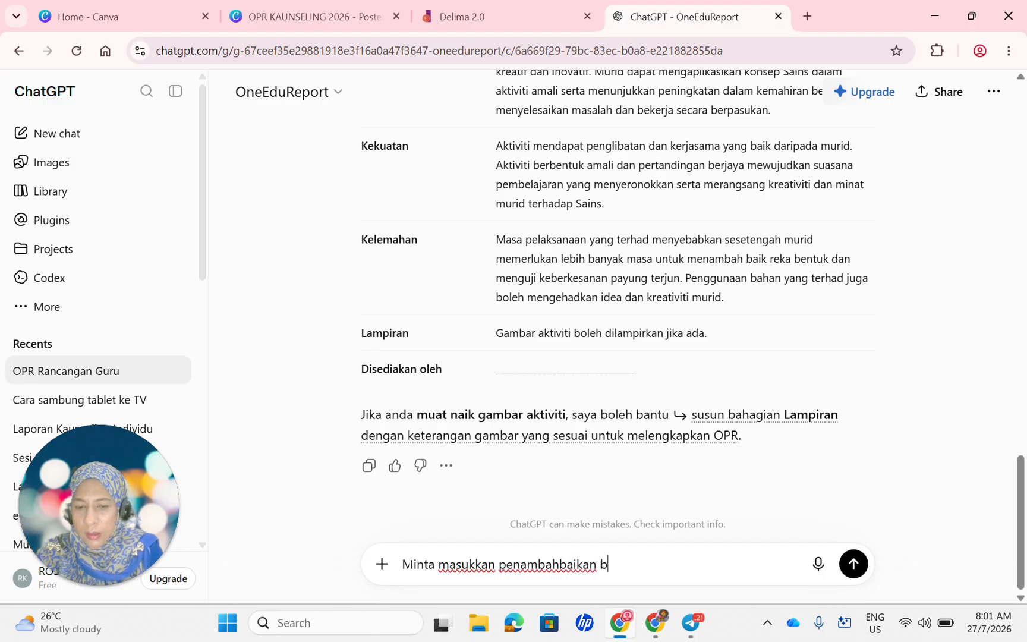
type("agi aktiv")
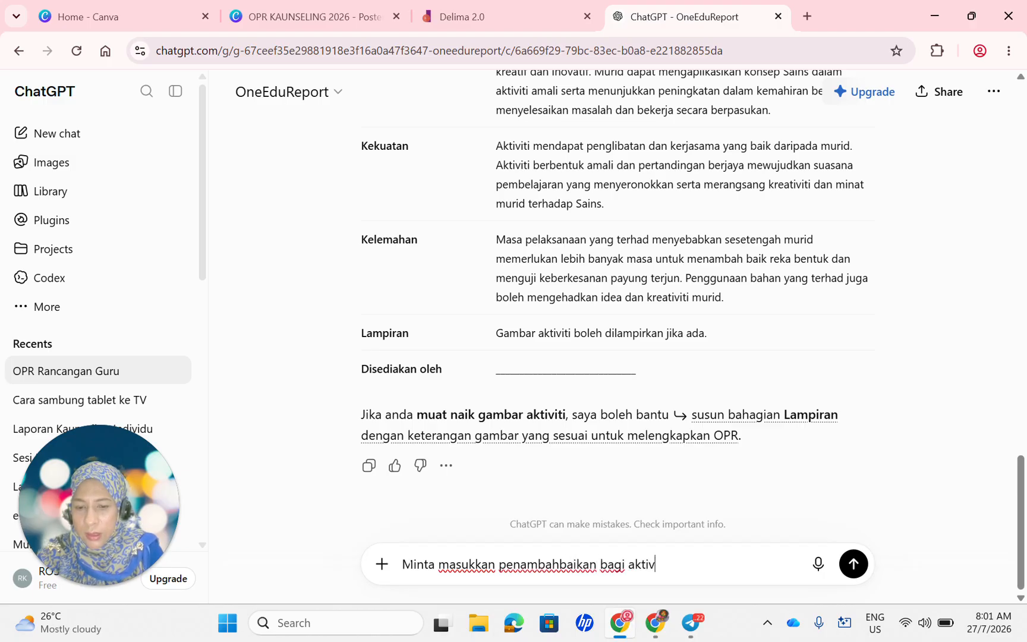
type("iti do")
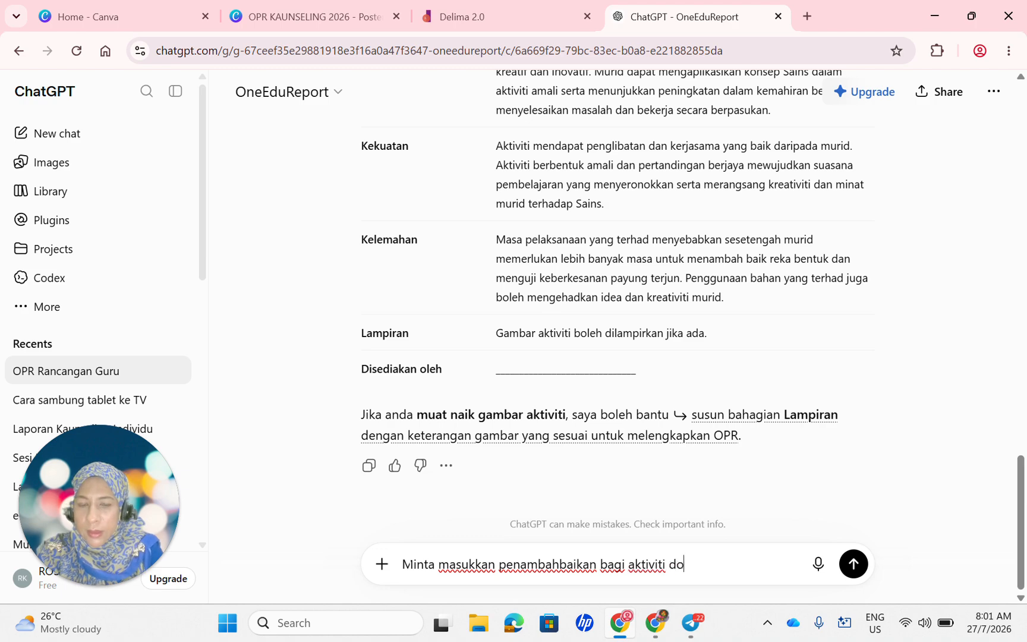
type(" atasd")
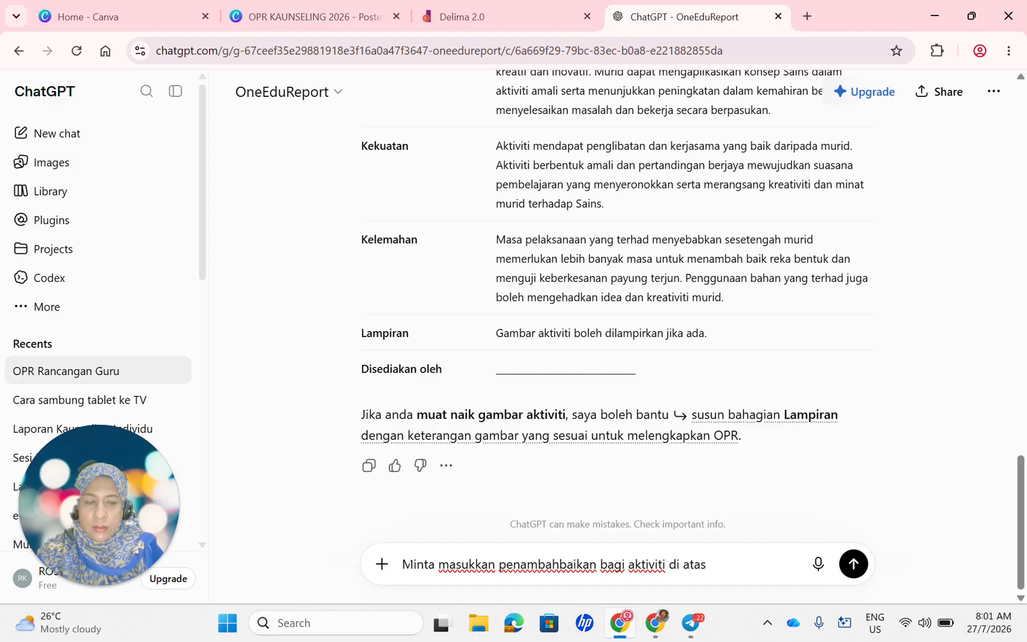
key("Return")
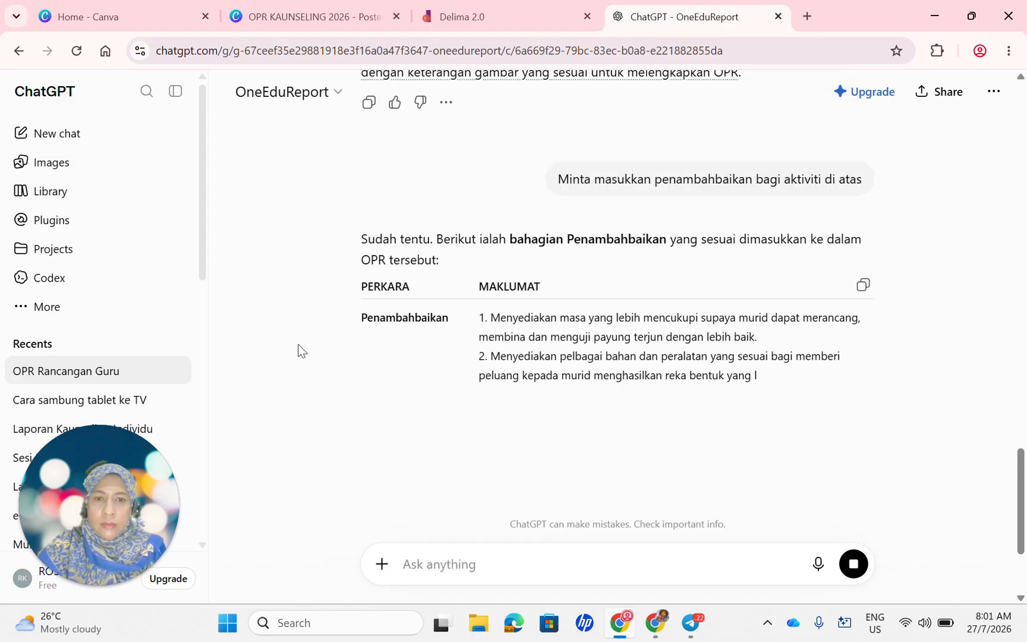
scroll(446, 351, "down", 2)
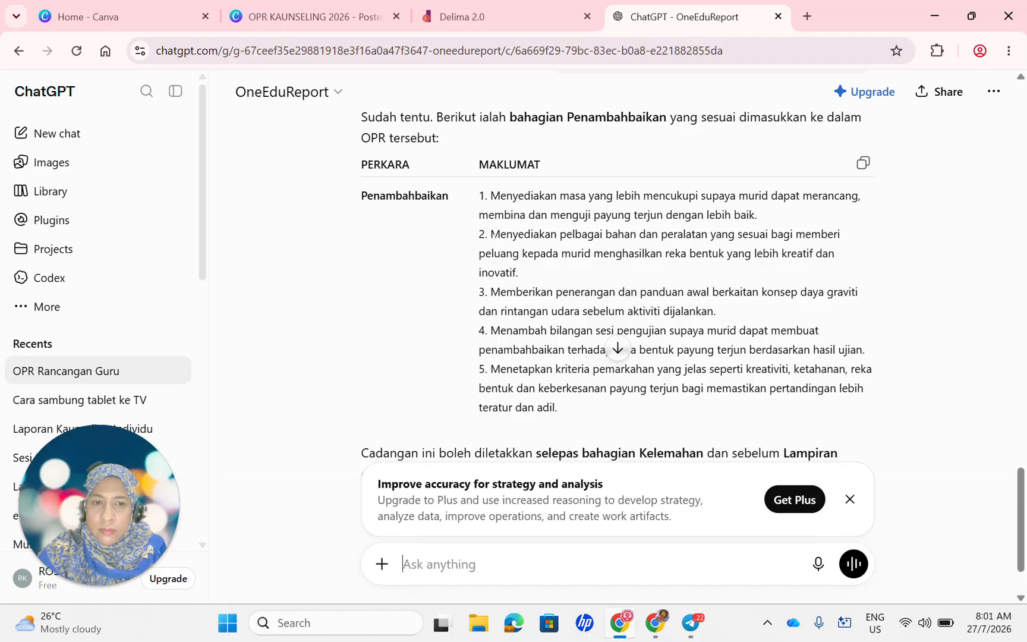
left_click_drag(490, 234, 574, 281)
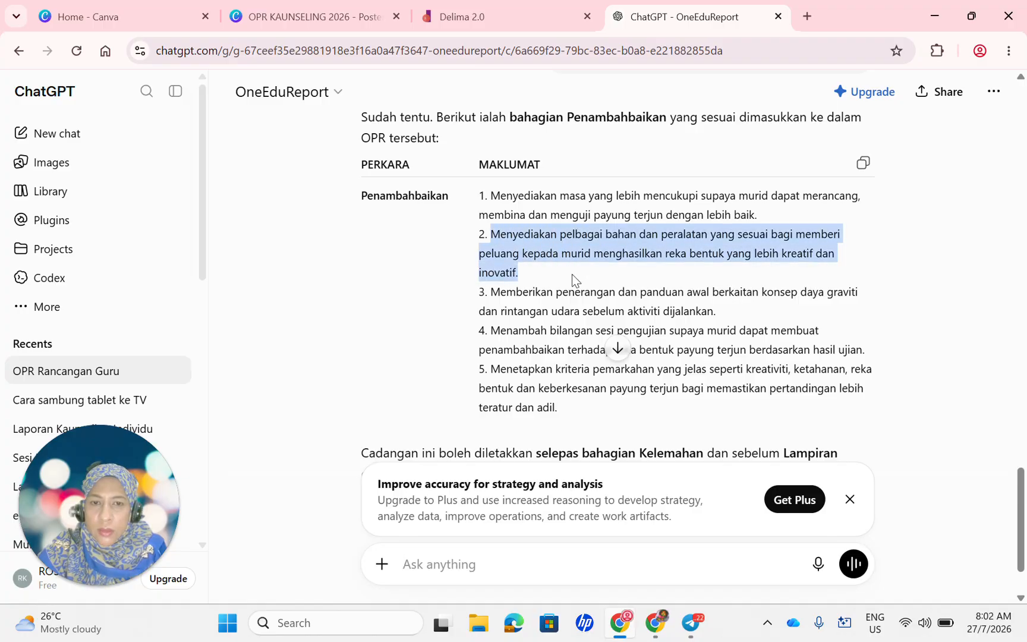
right_click(519, 257)
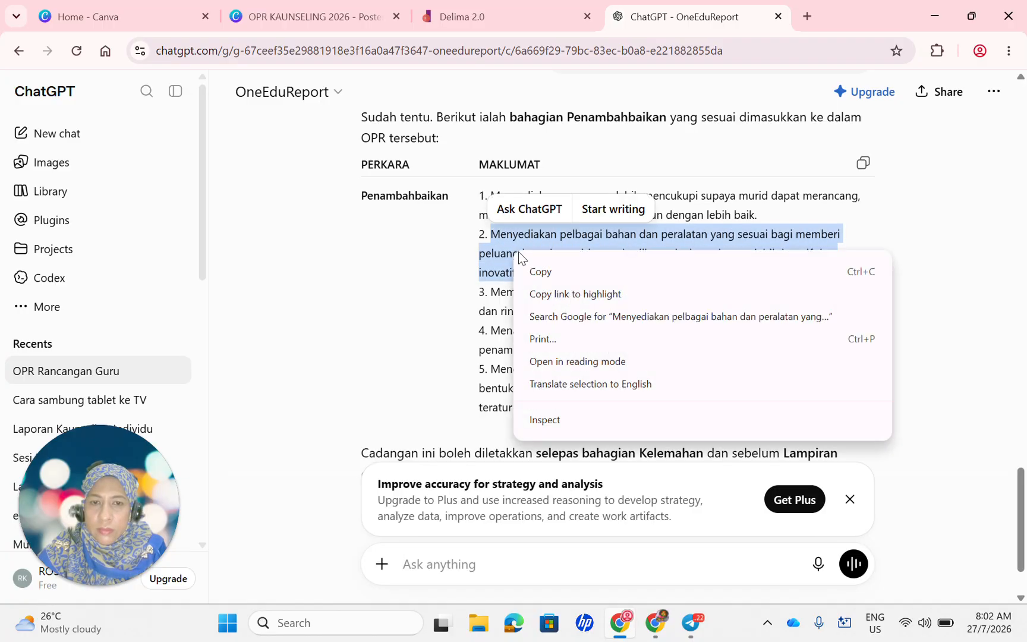
left_click(935, 243)
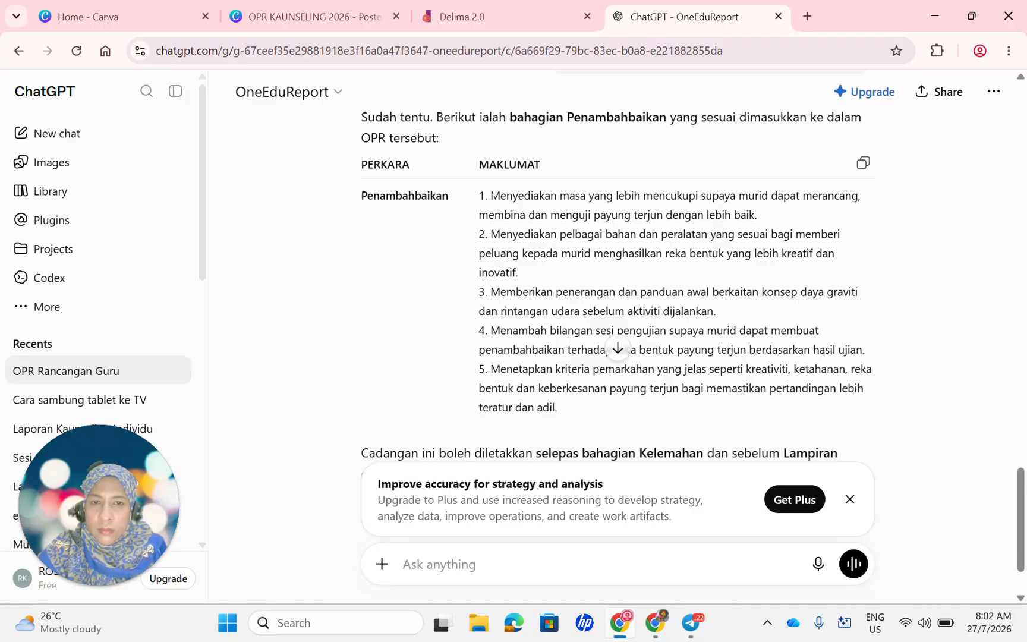
Replace the PENAMBAHBAIKAN text in the Canva report with the first Penambahbaikan point copied from the OneEduReport reply
left_click_drag(491, 199, 780, 219)
right_click(665, 213)
left_click(595, 223)
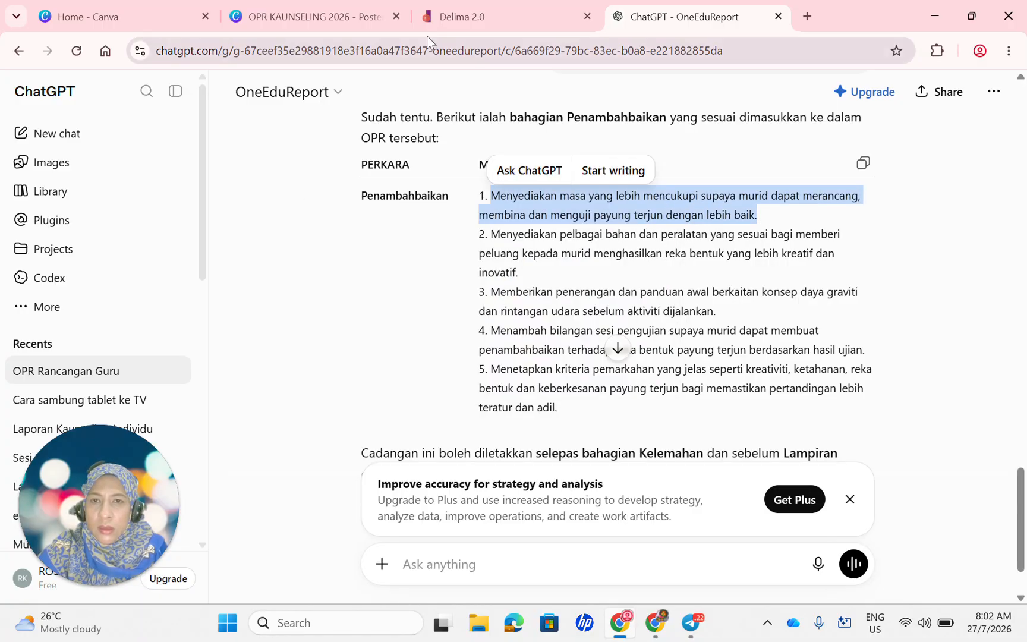
left_click(334, 9)
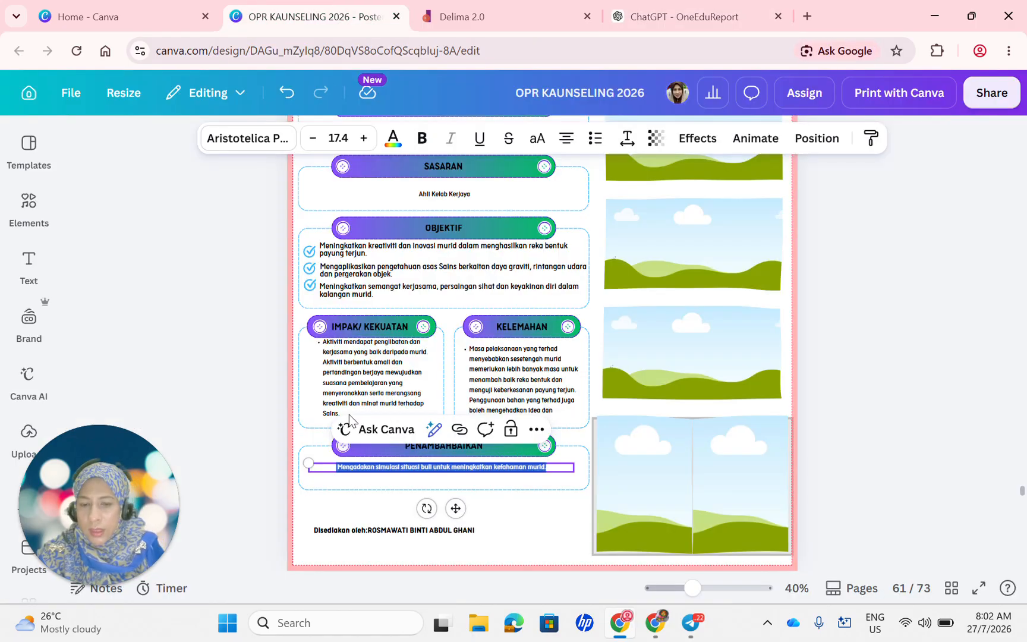
key("ctrl+v")
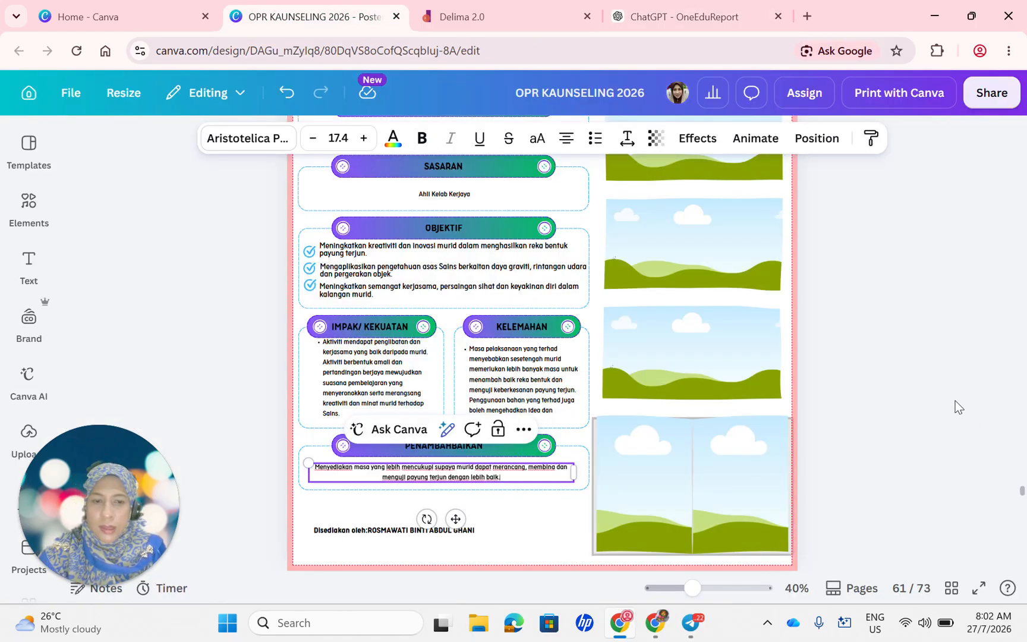